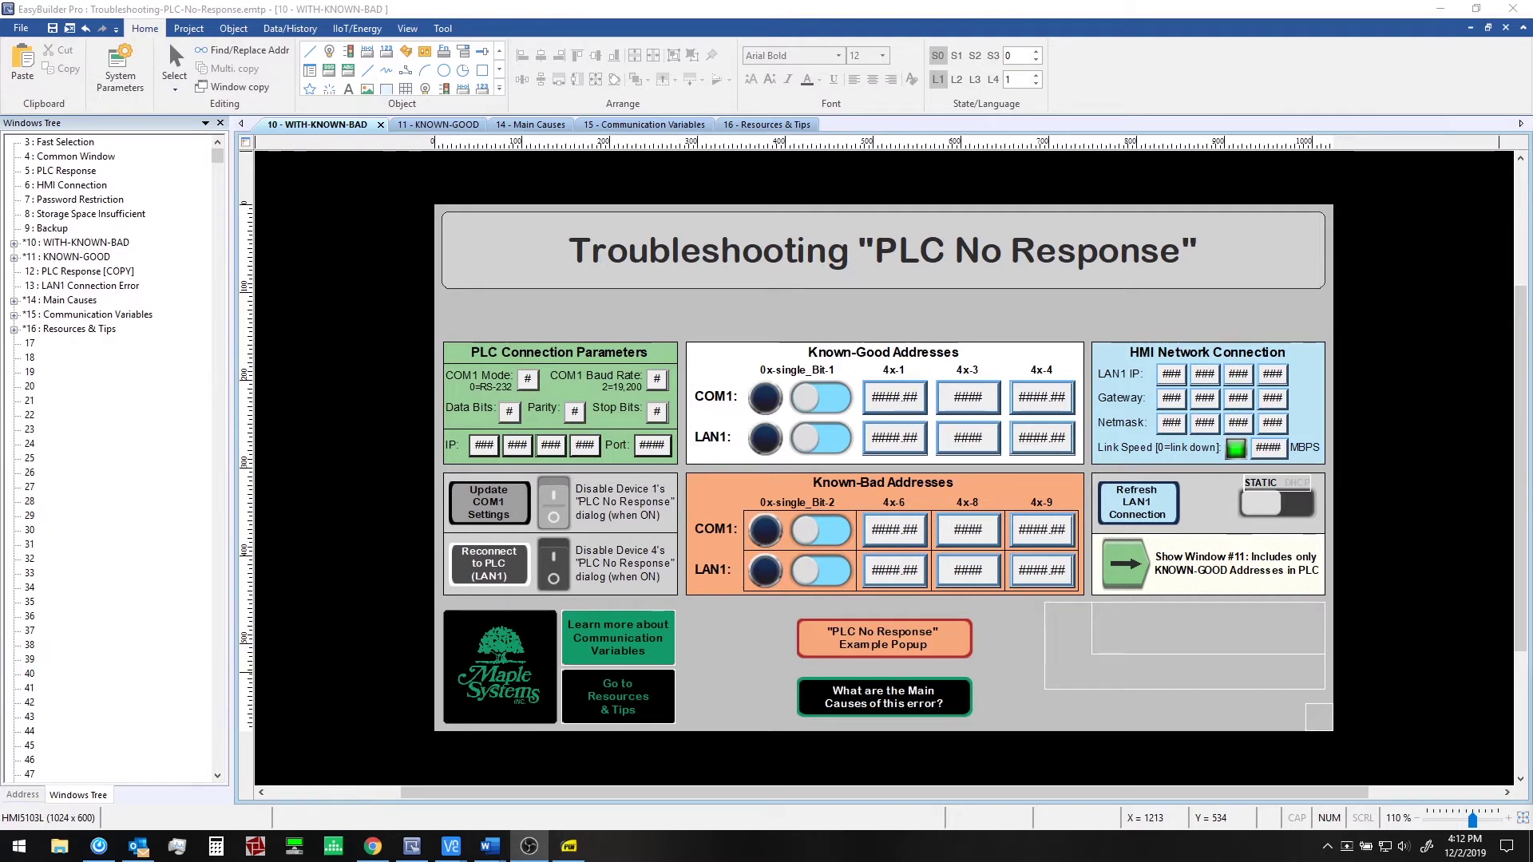
click(101, 79)
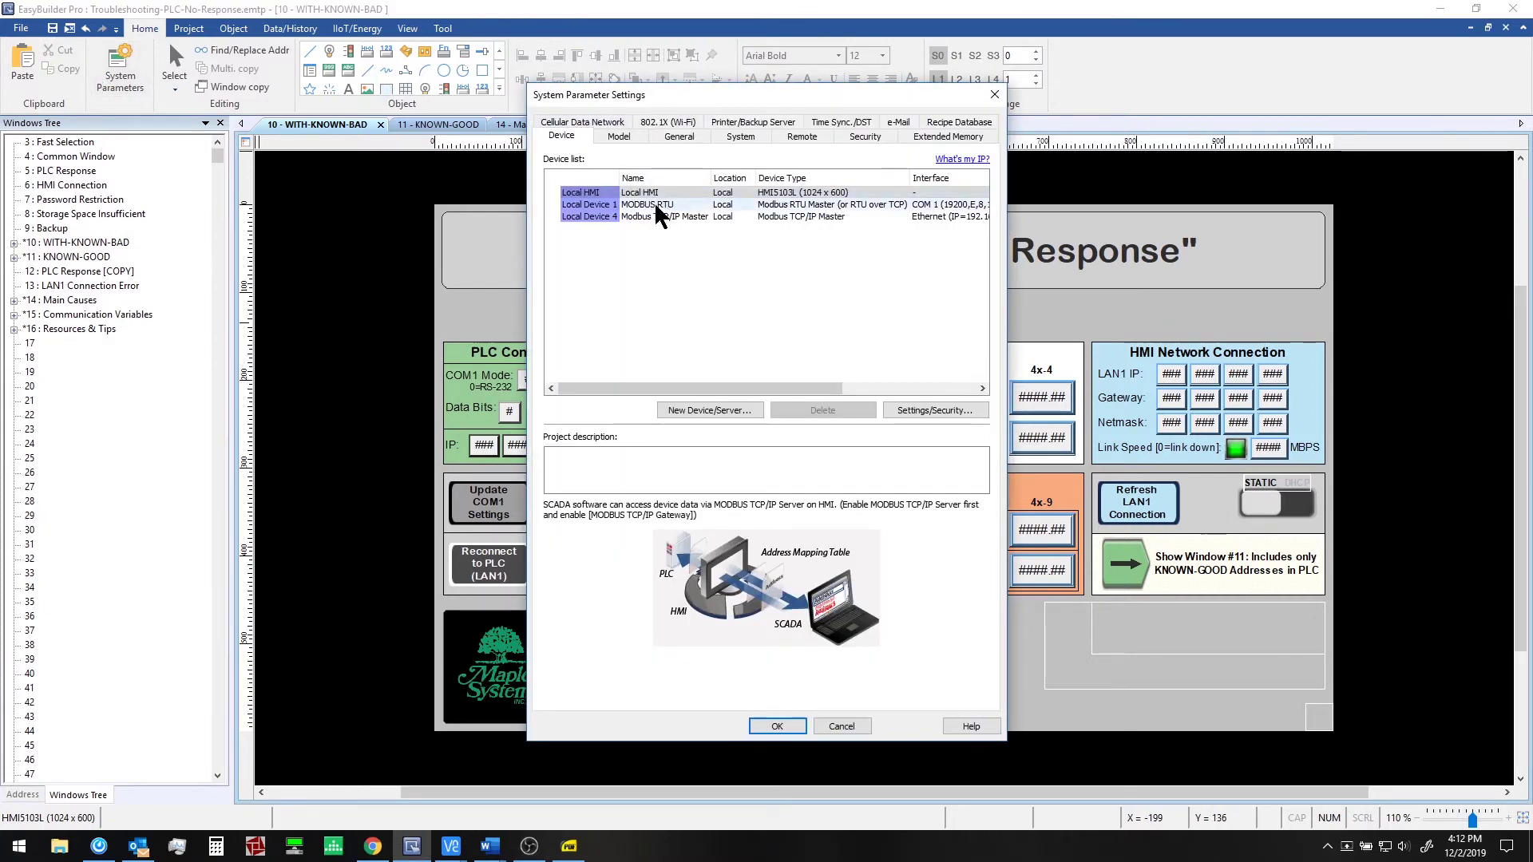
click(661, 204)
click(686, 217)
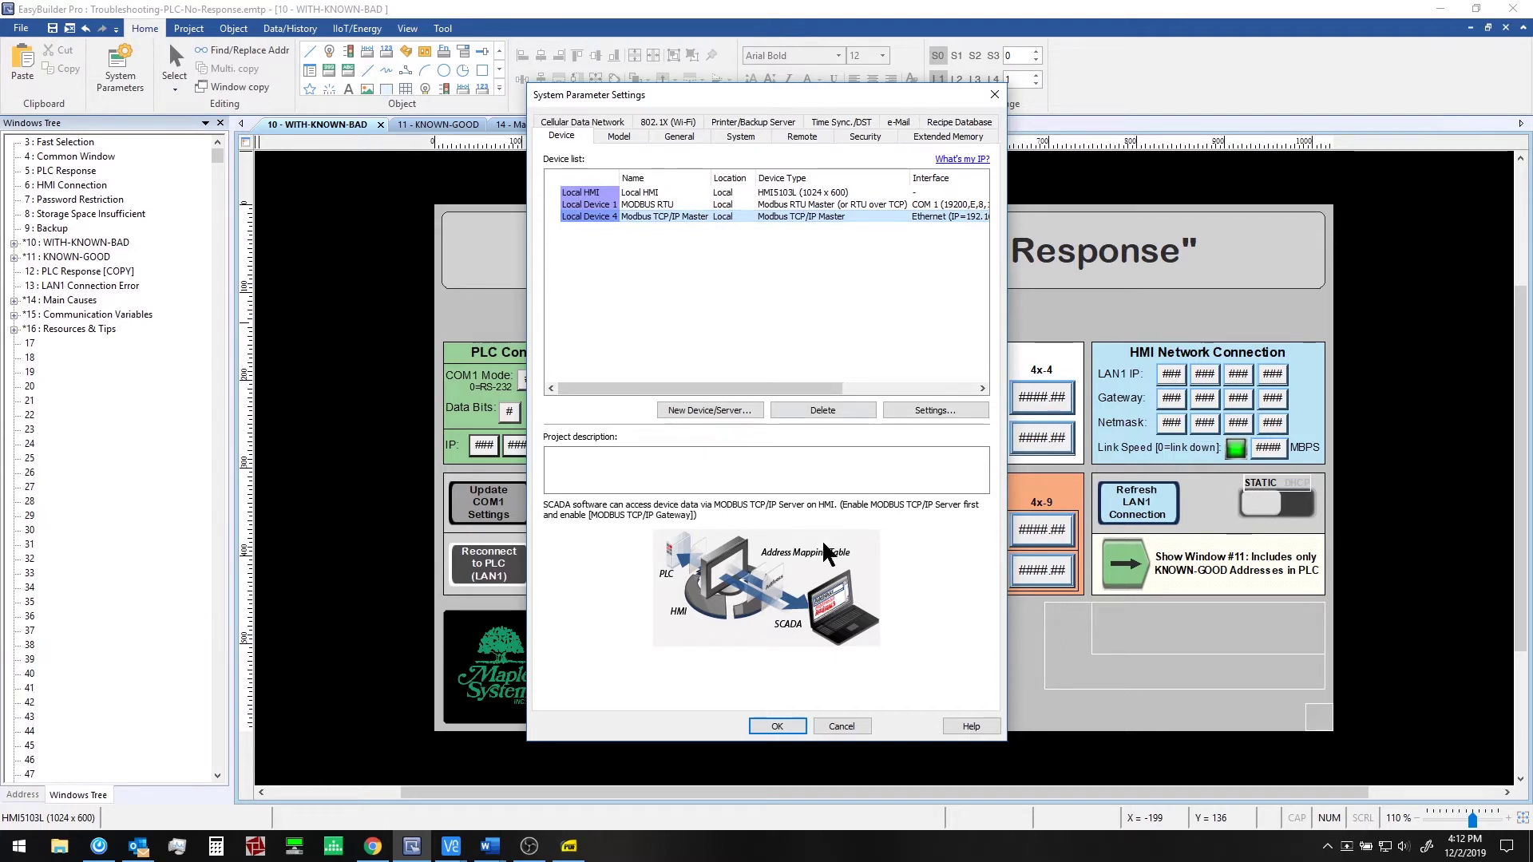
click(843, 726)
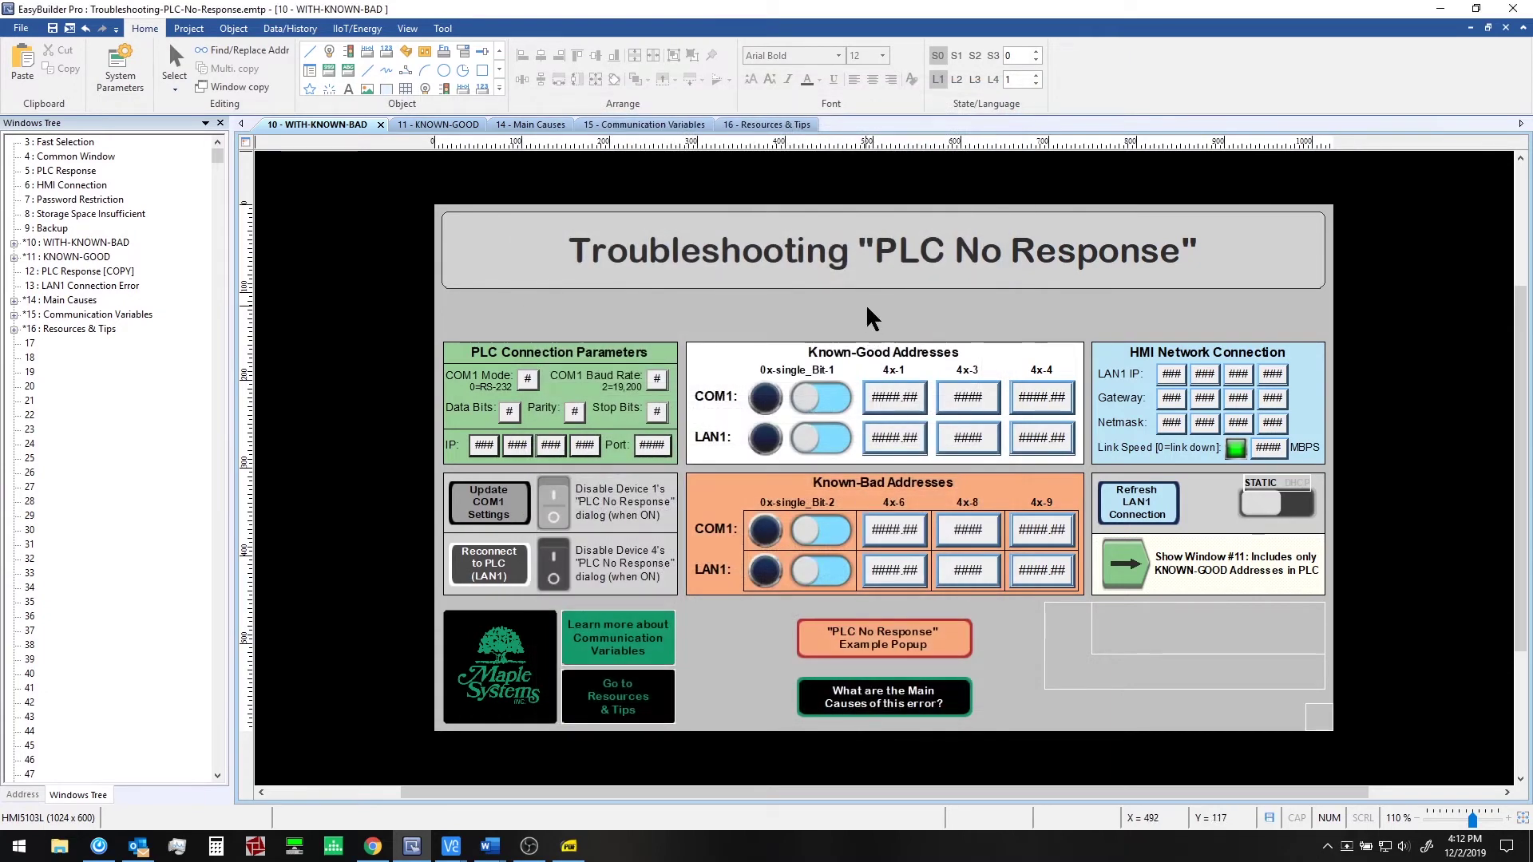
click(909, 401)
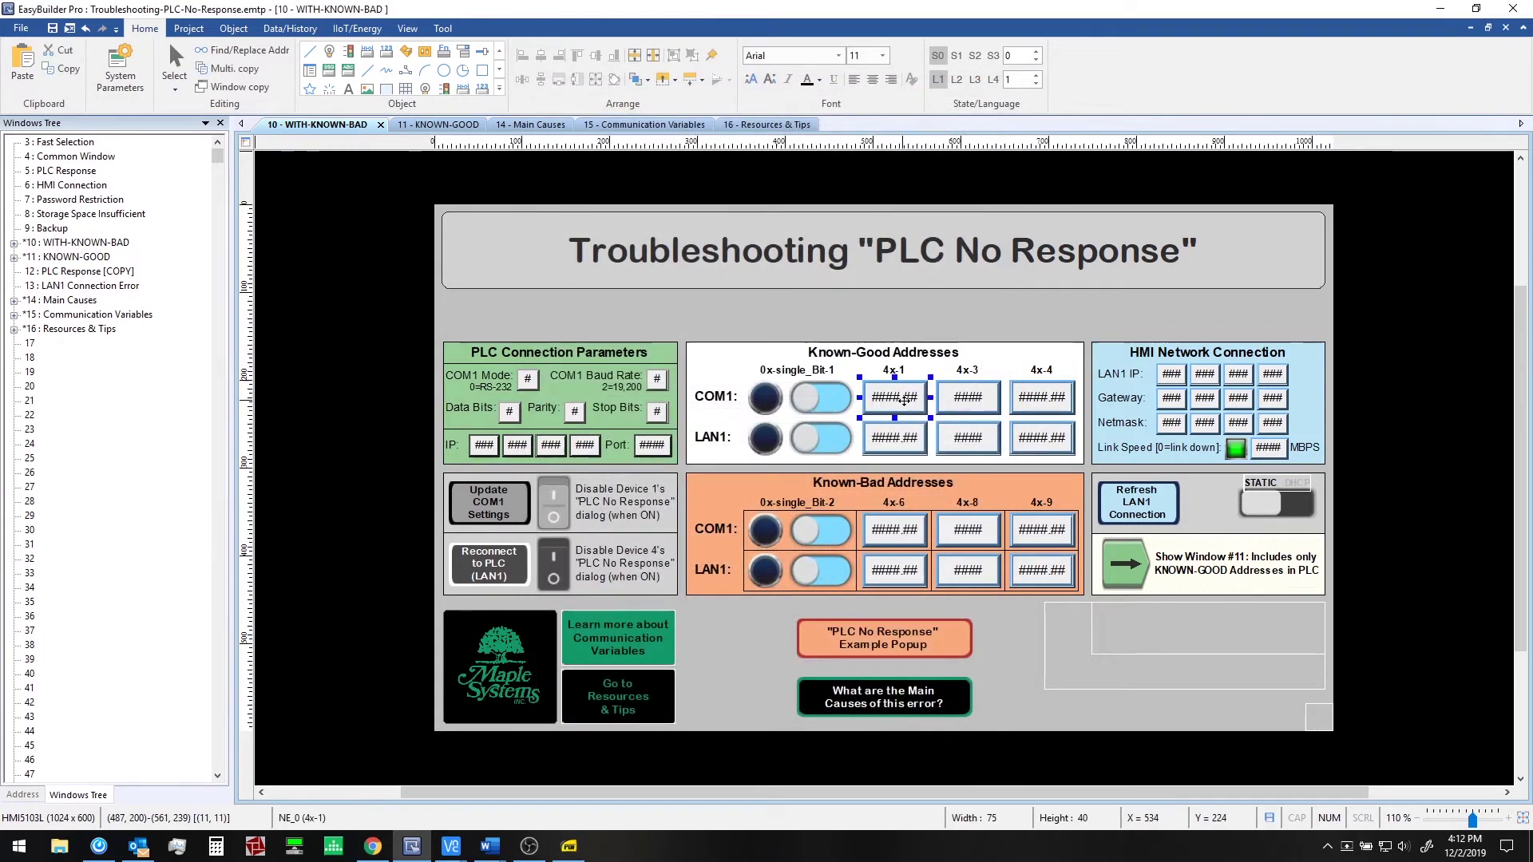
click(964, 392)
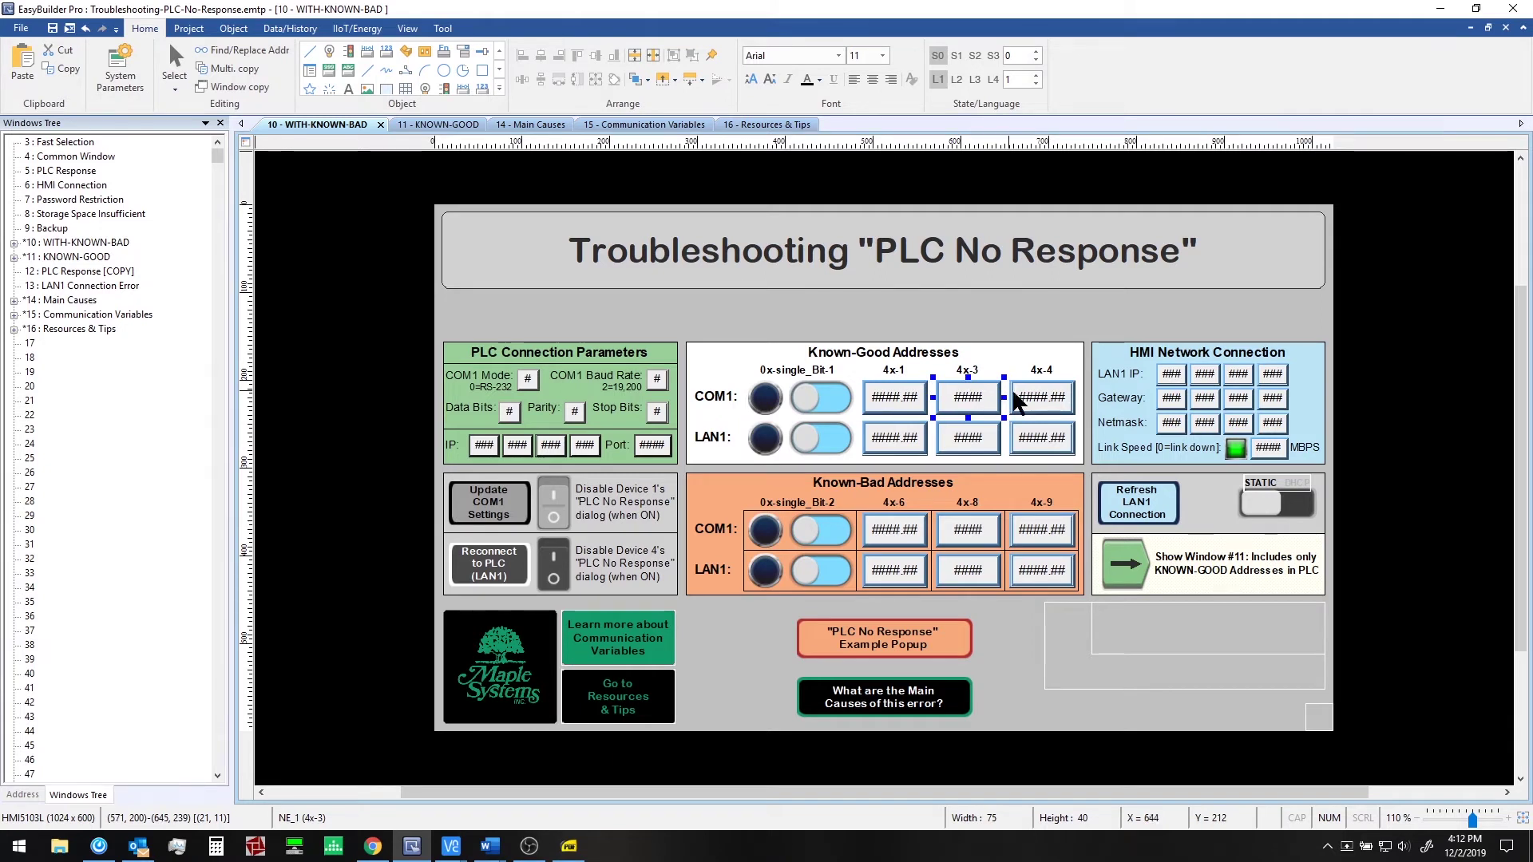
click(1038, 396)
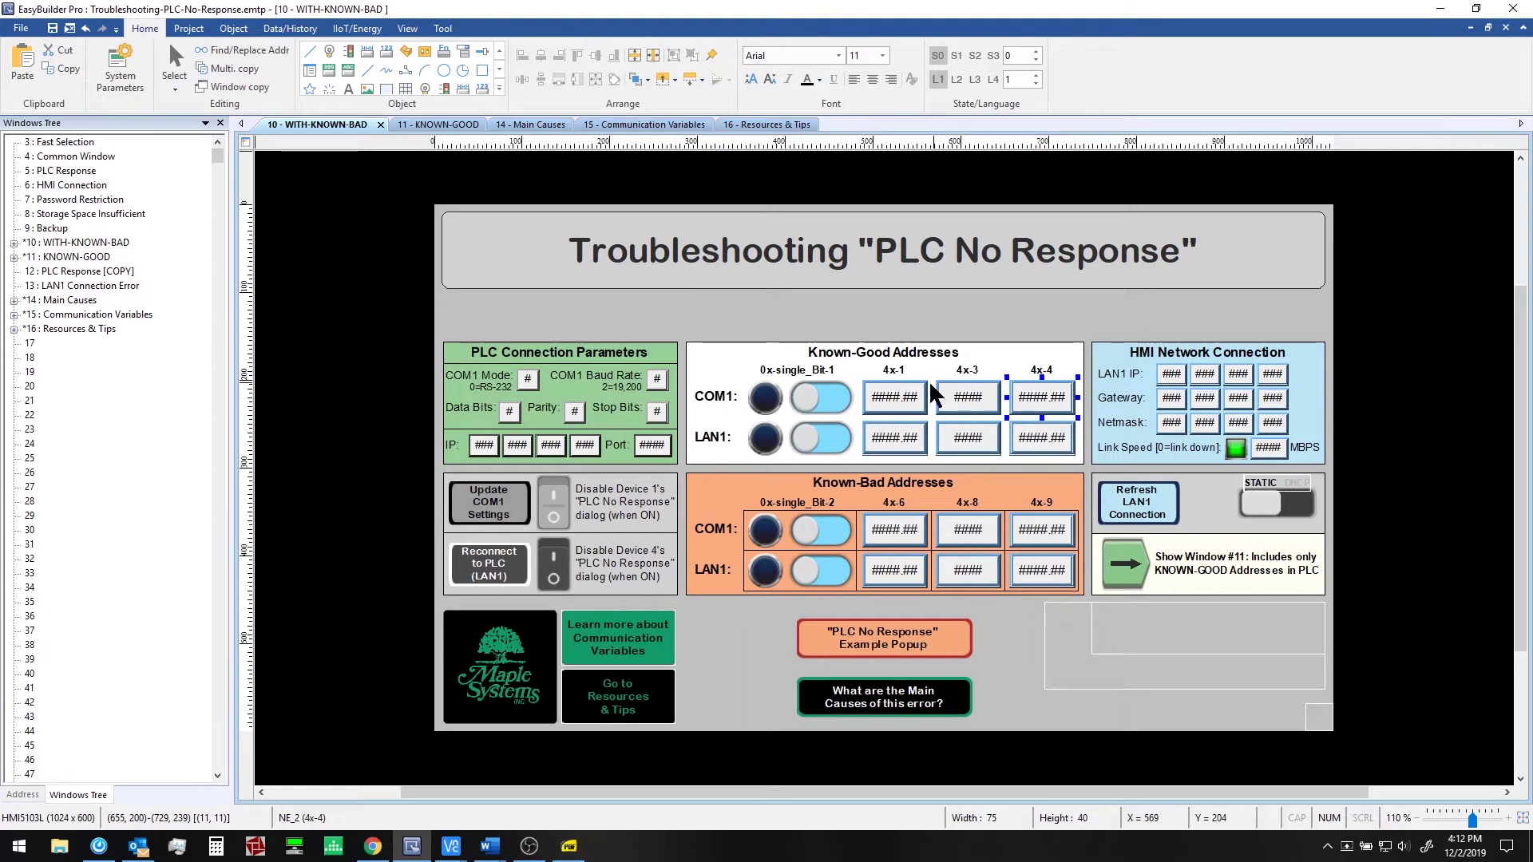
click(827, 395)
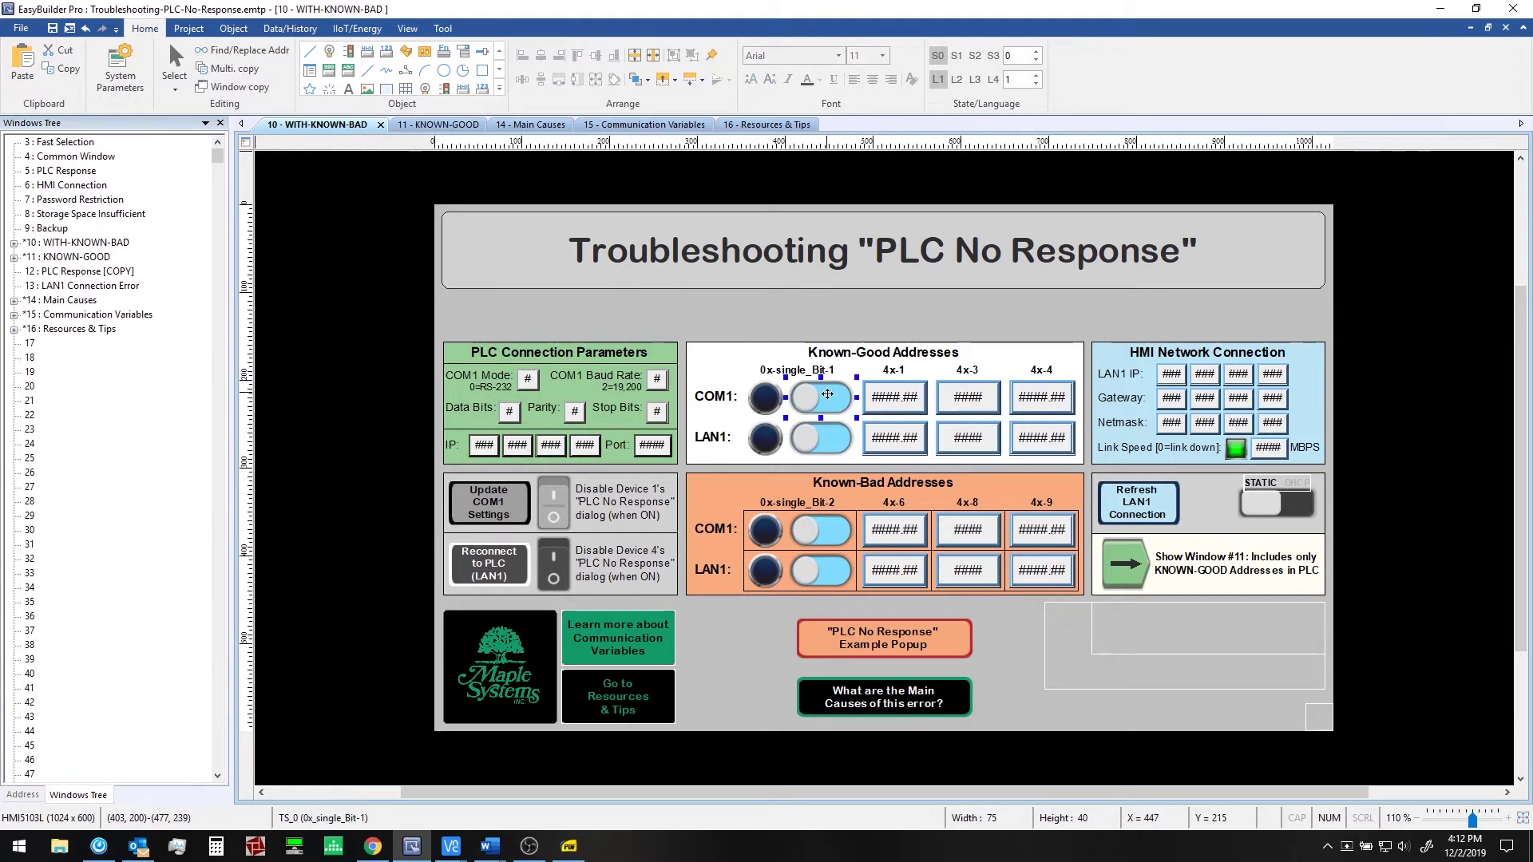
click(835, 312)
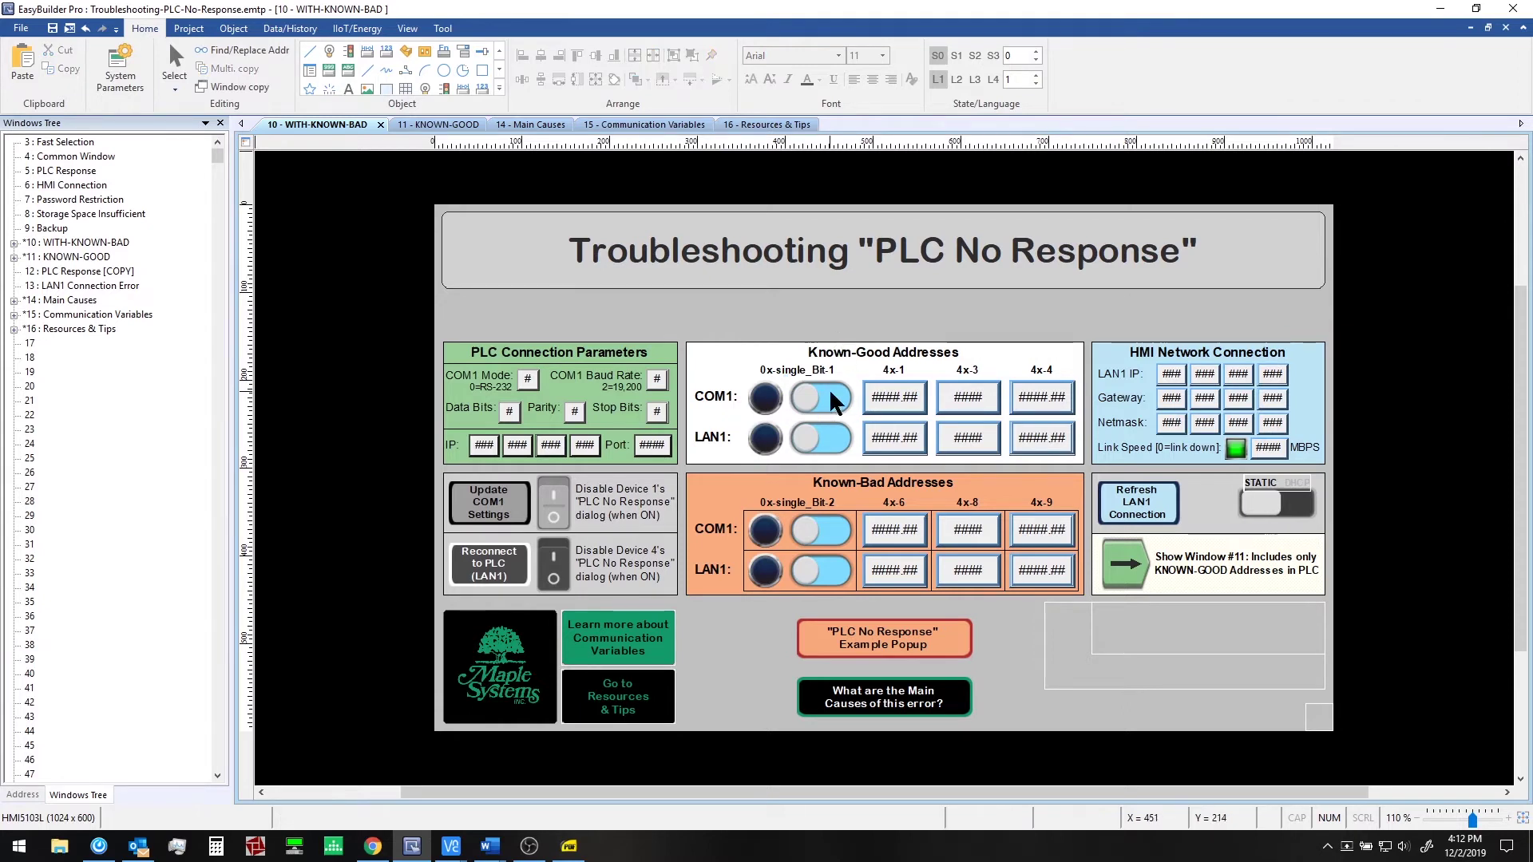
click(874, 397)
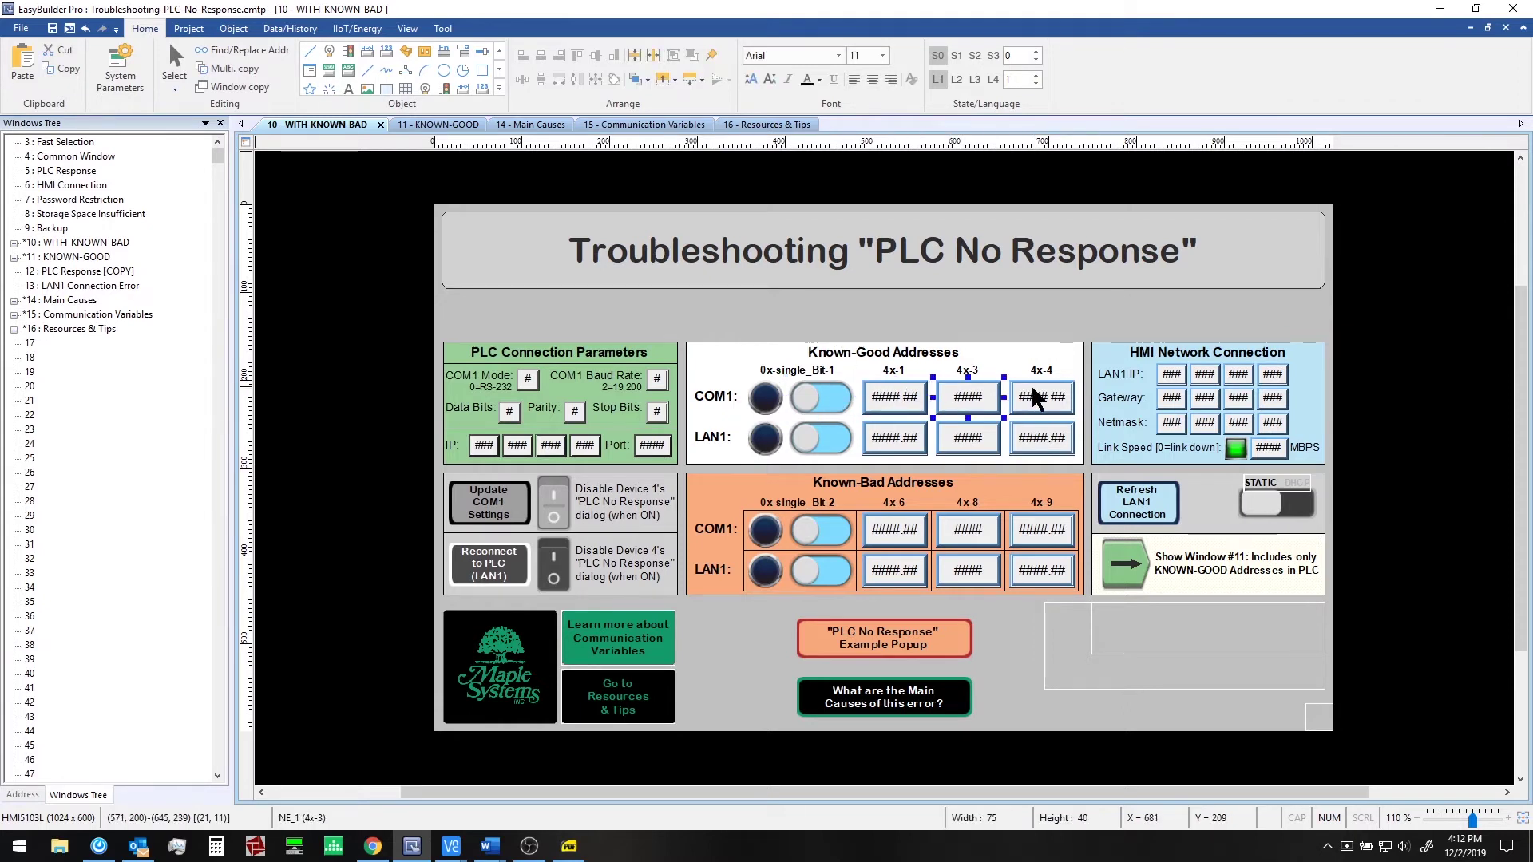
click(951, 314)
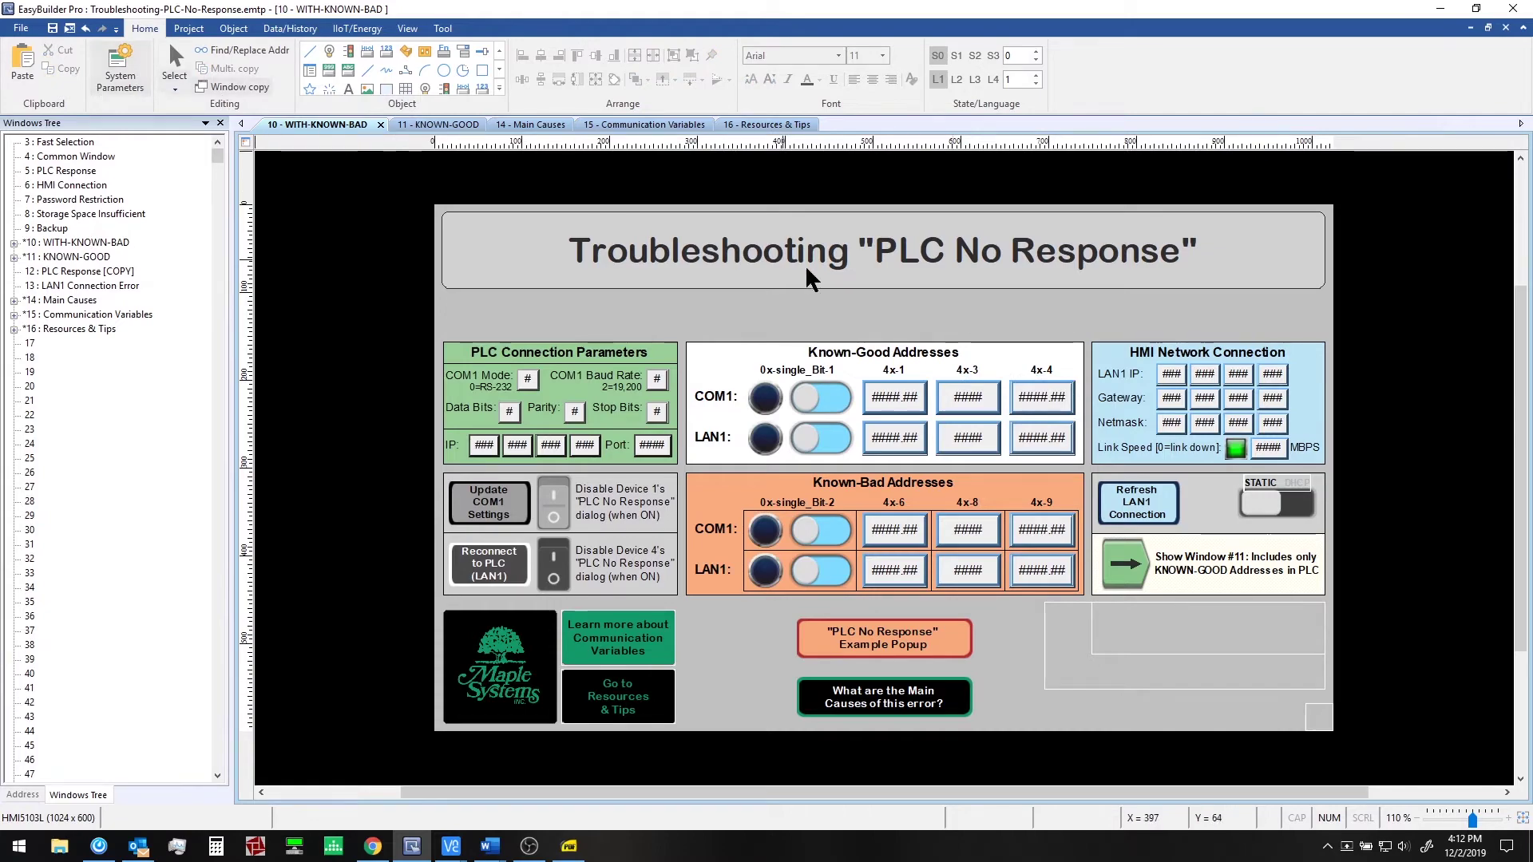
Step: Bring up VNC Viewer and return the HMI to its home screen, where a PLC No Response popup appears
click(1442, 10)
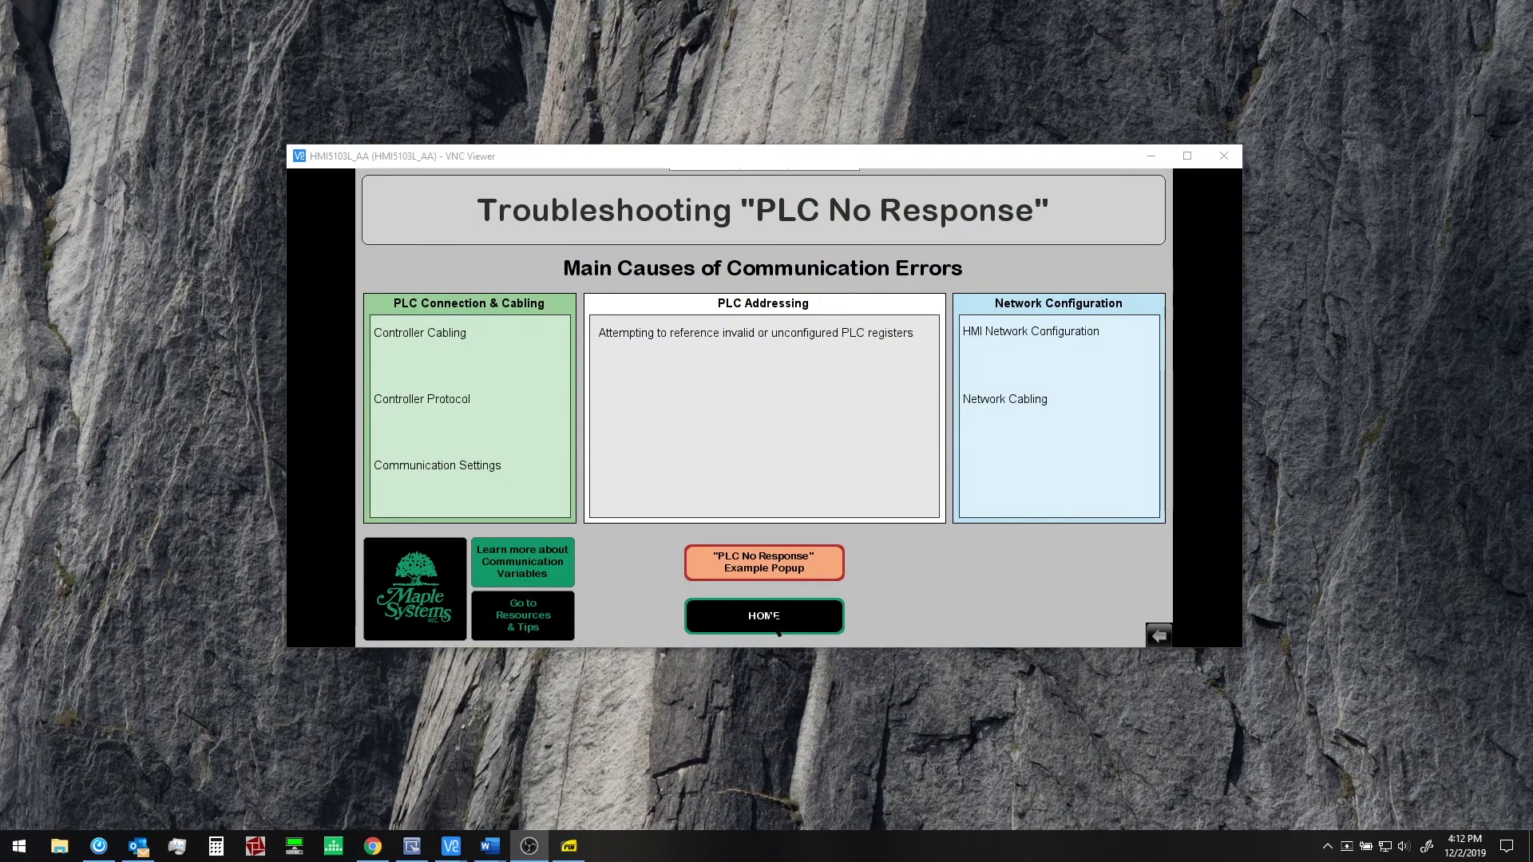
click(779, 631)
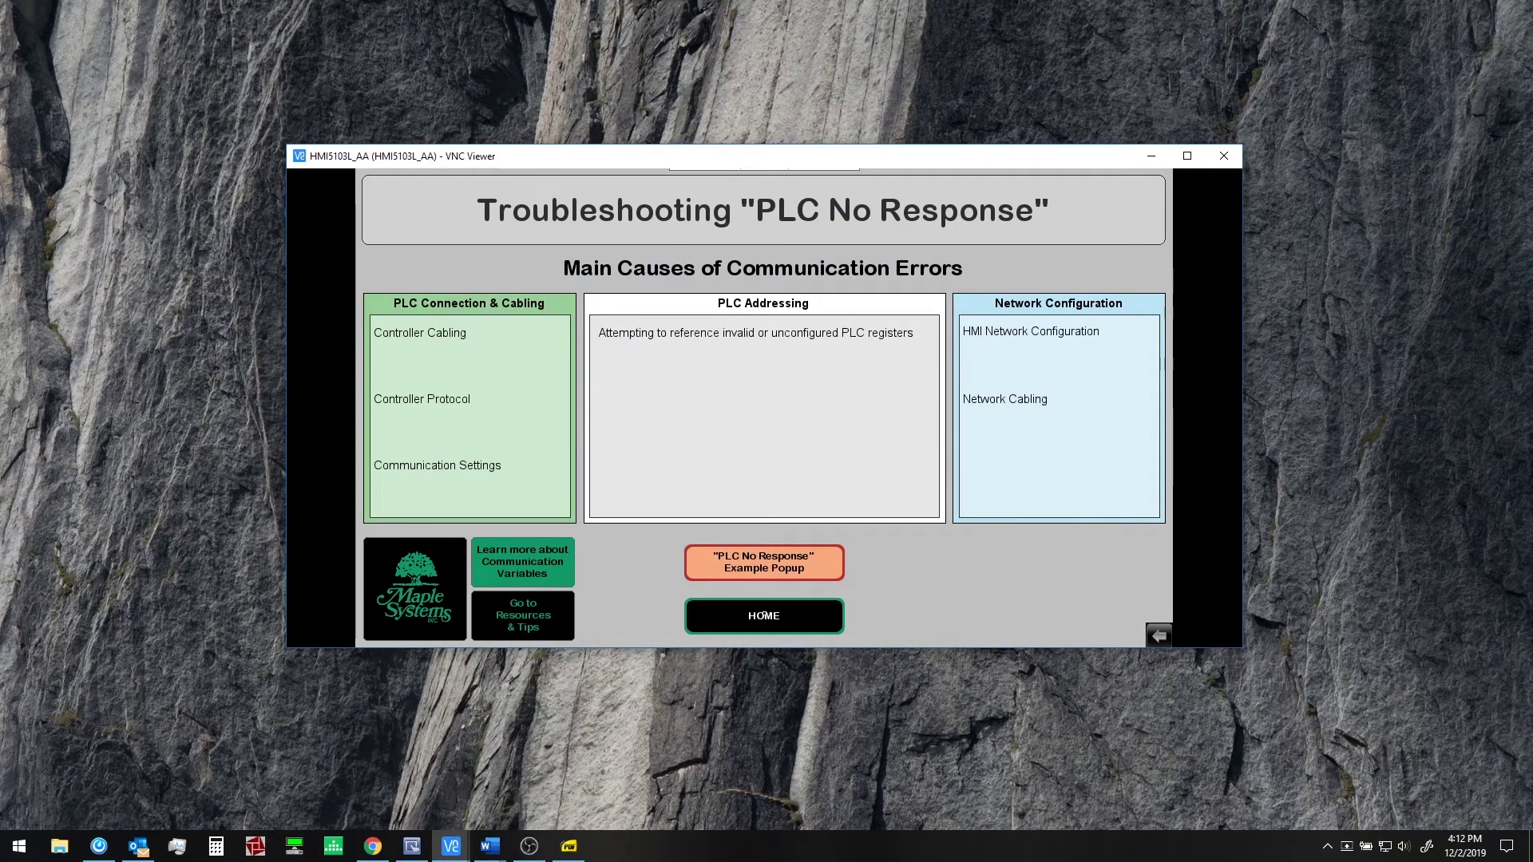
click(763, 616)
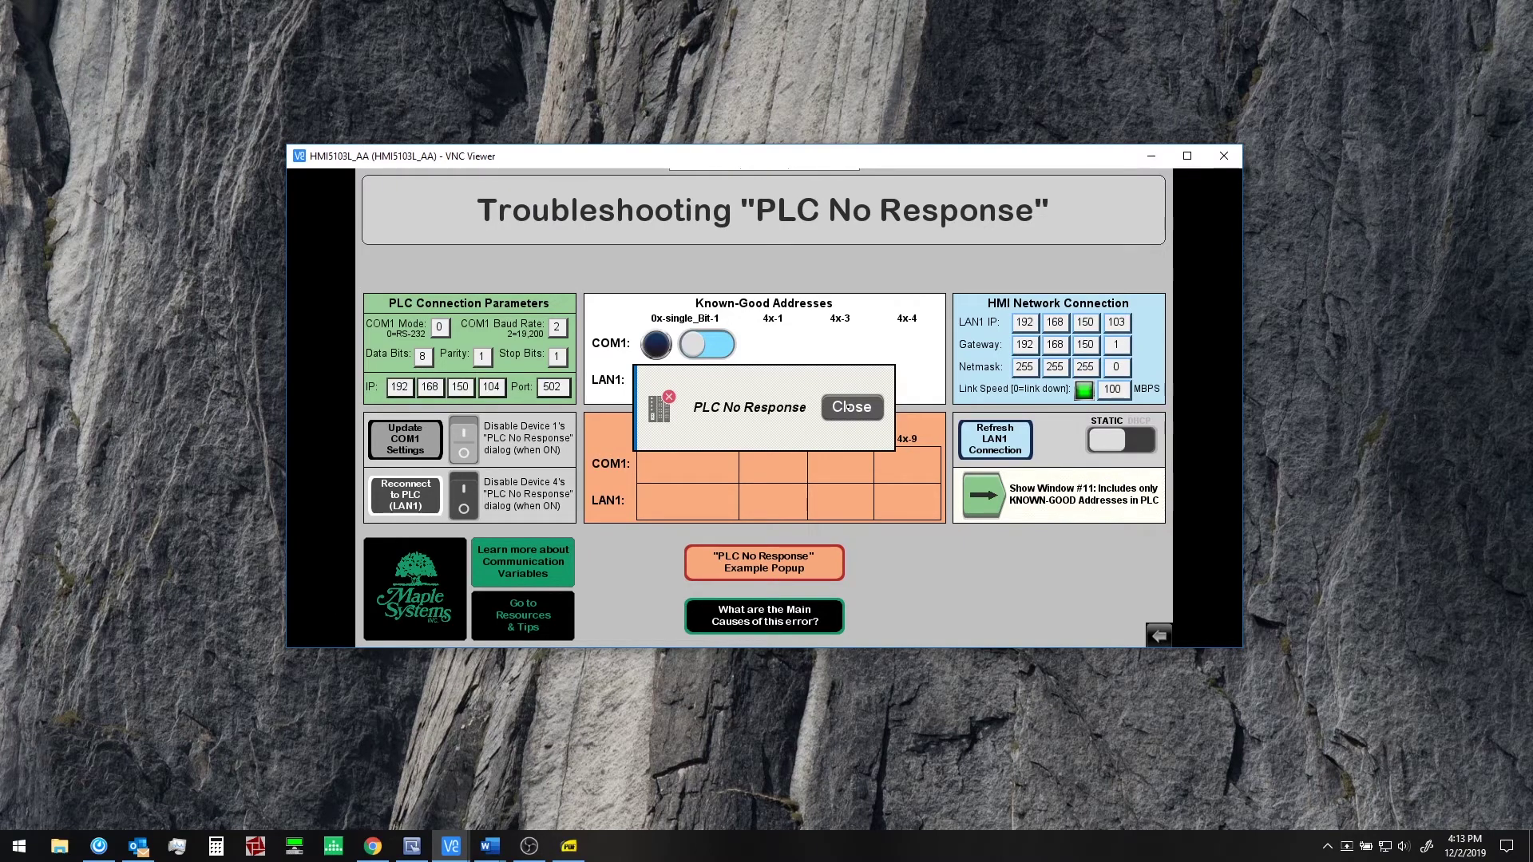
Step: Switch the HMI to Window #11, showing live known-good COM1 and LAN1 values only
click(982, 494)
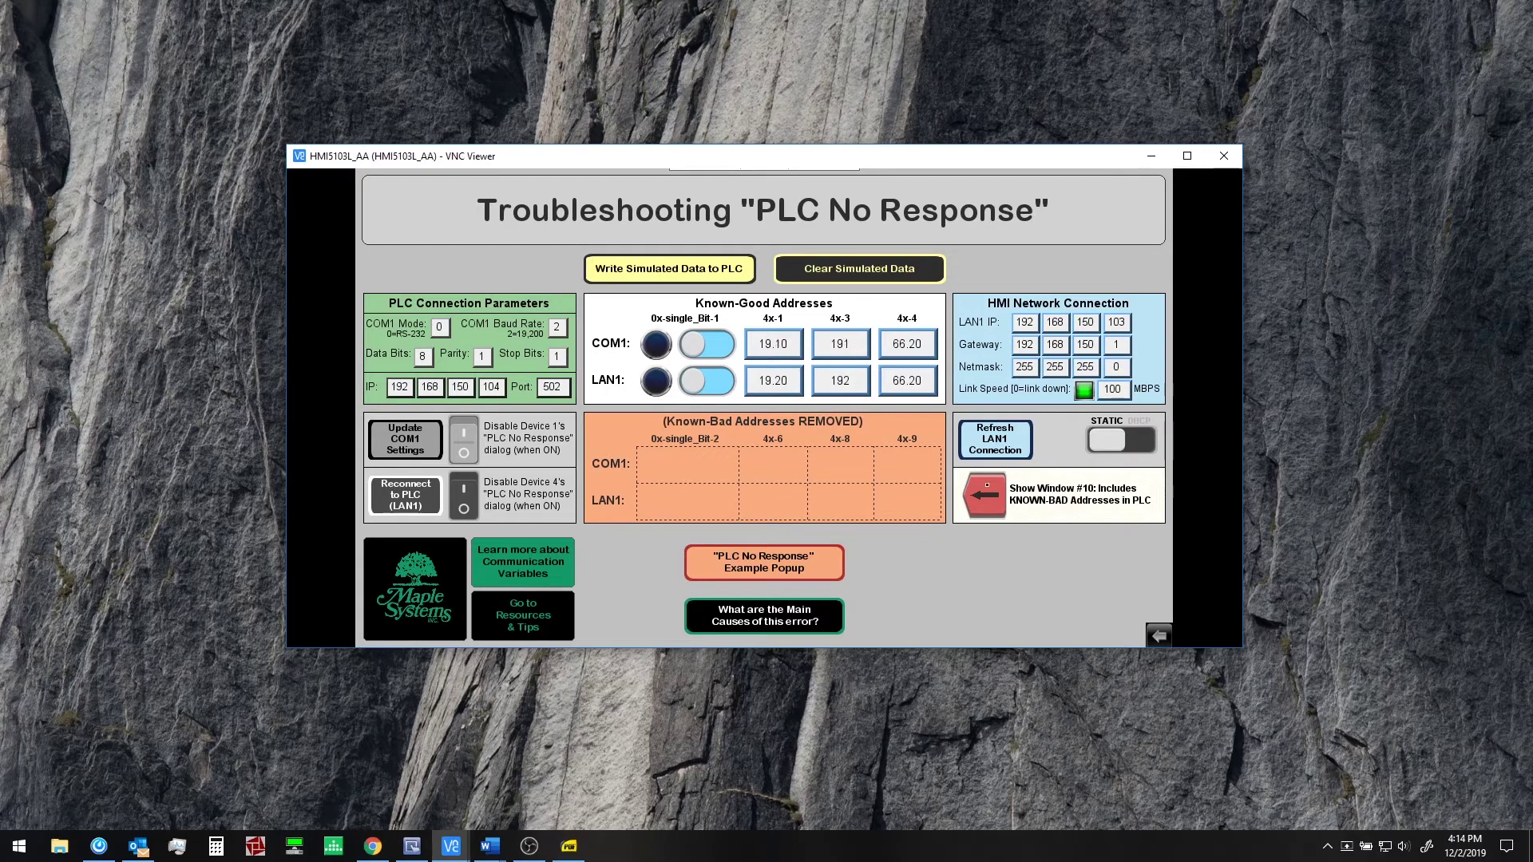
Step: On Window #10, dismiss the popup and toggle Device 1's dialog-disable switch, then return to Window #11
click(987, 485)
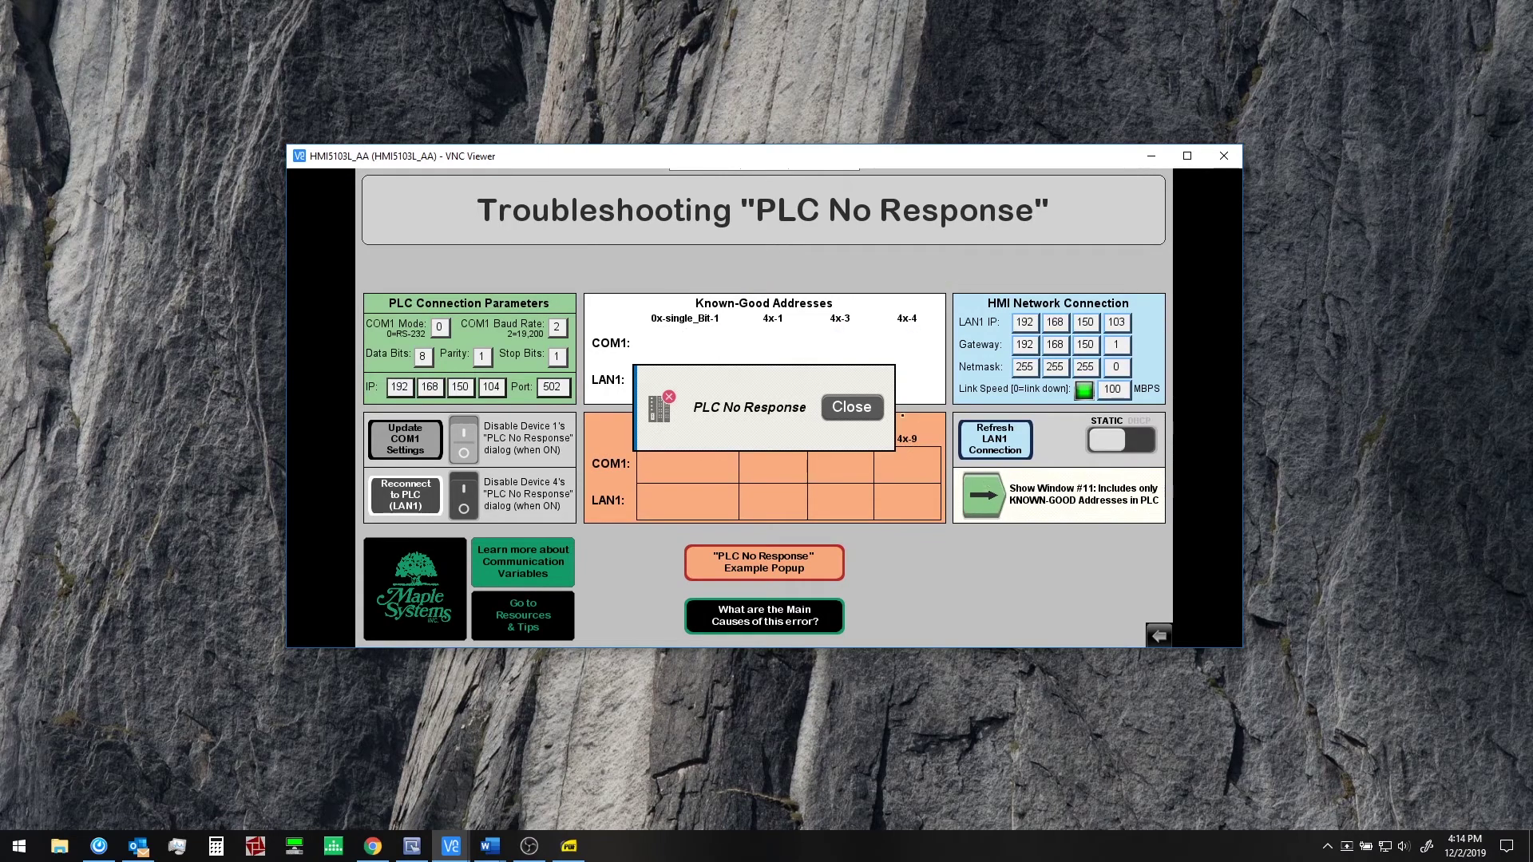
click(840, 409)
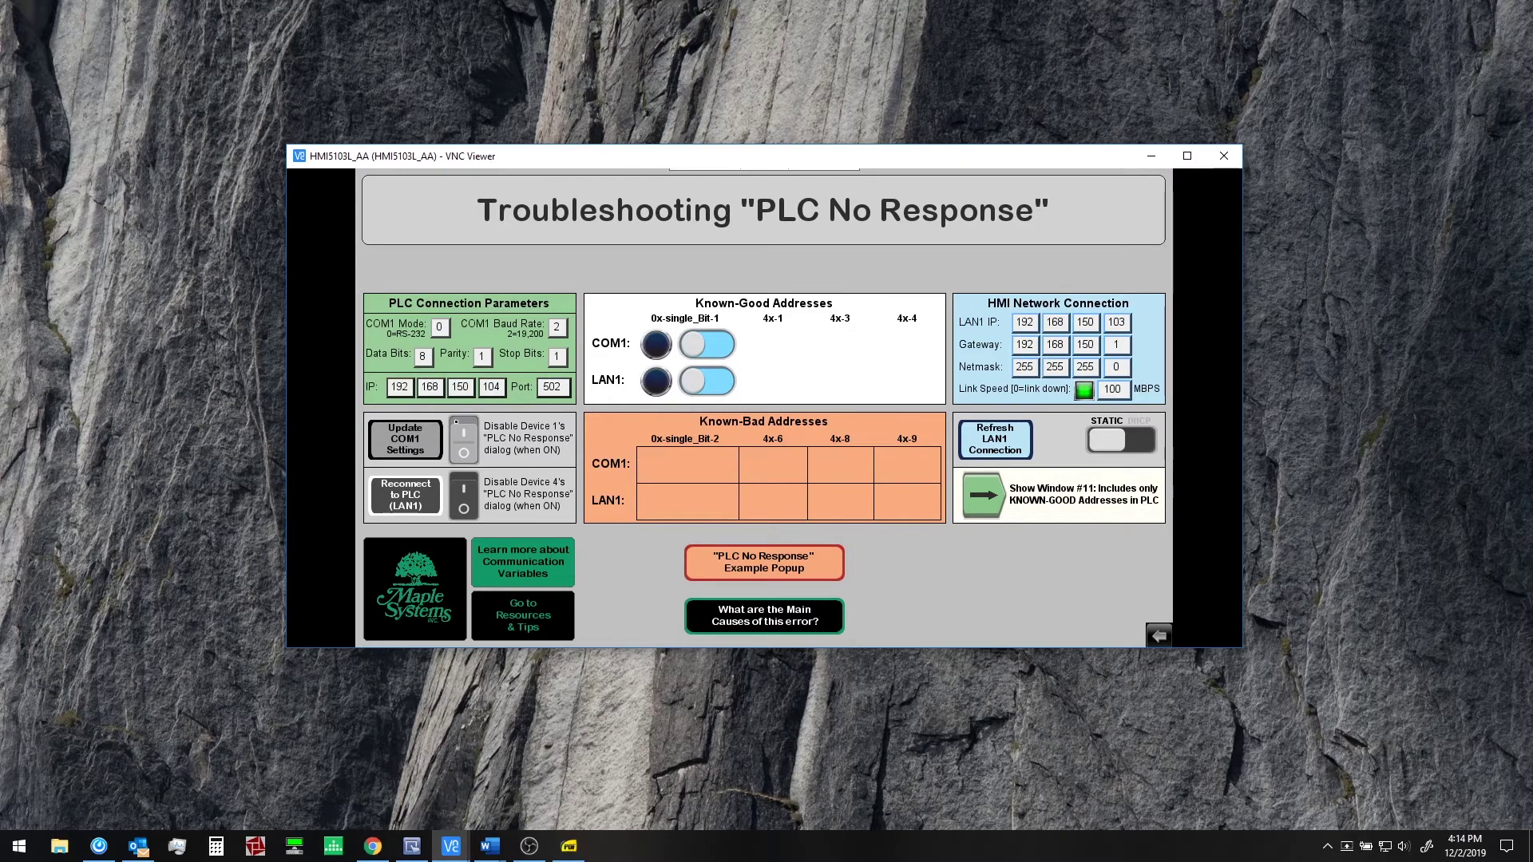
click(459, 431)
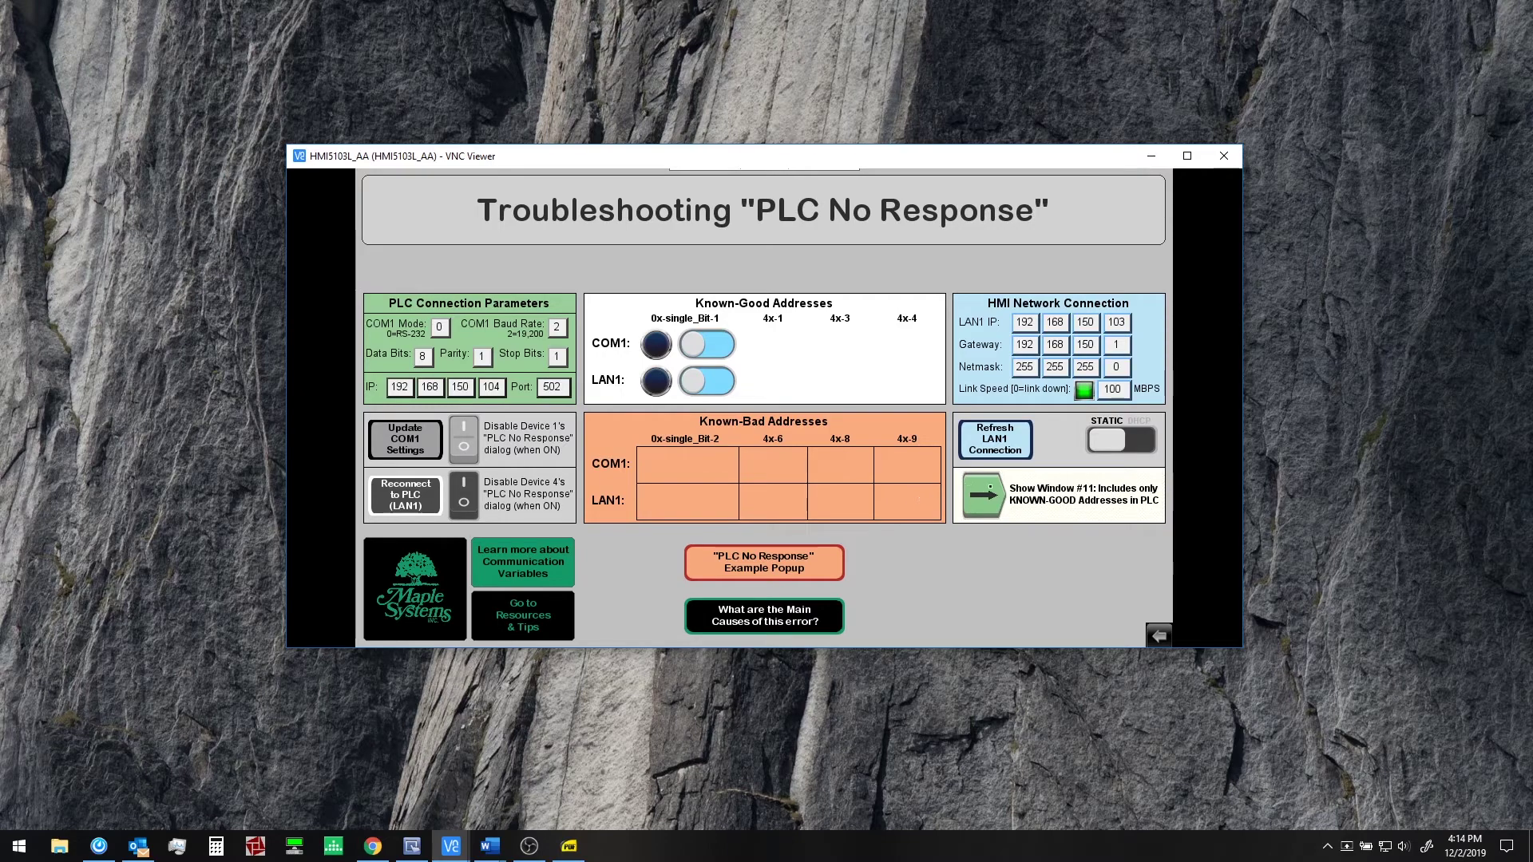
click(979, 487)
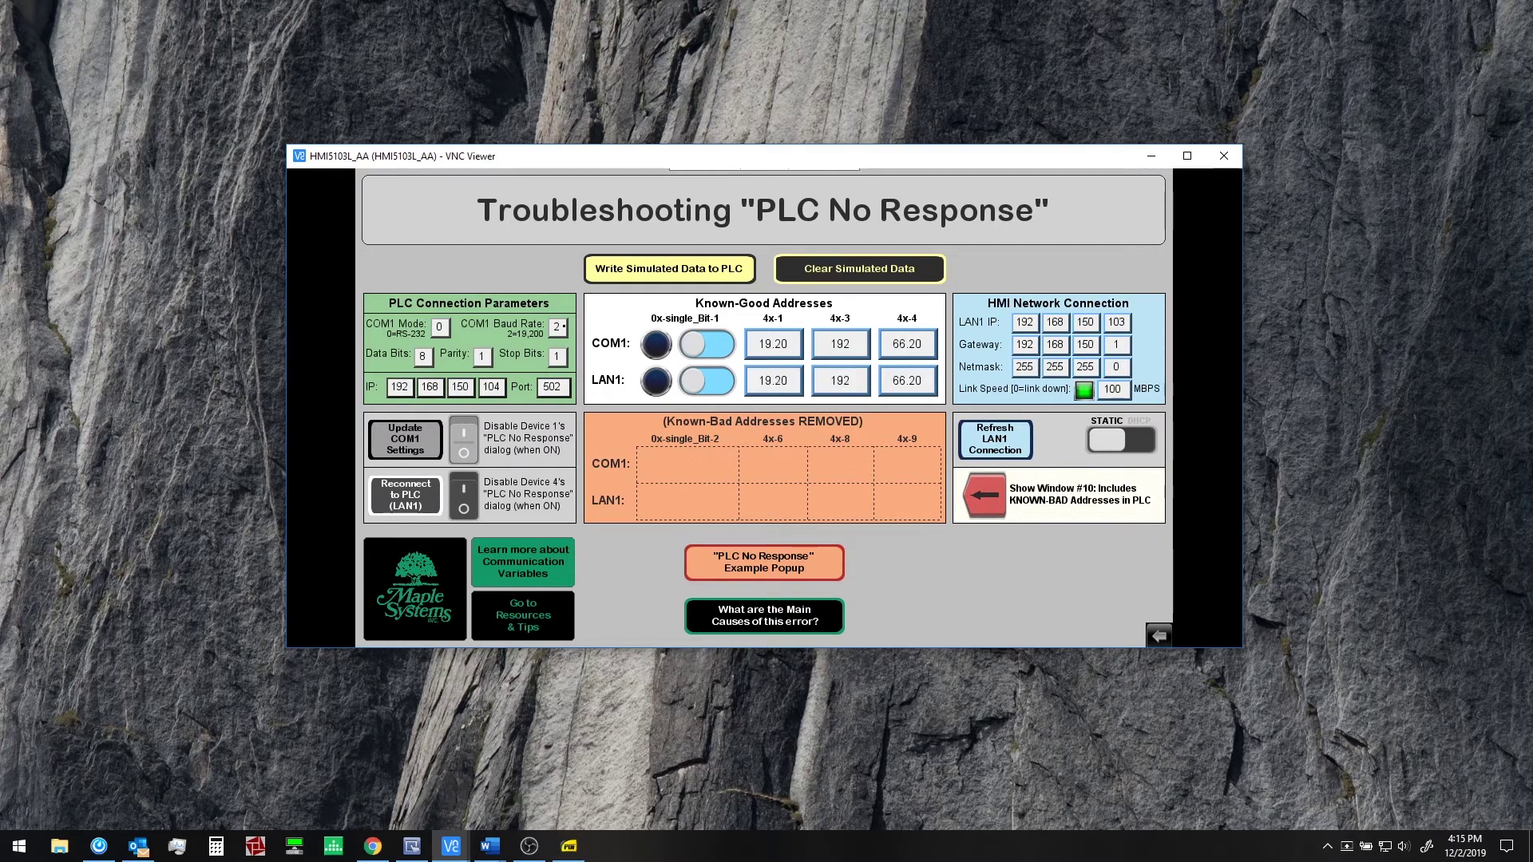
click(558, 326)
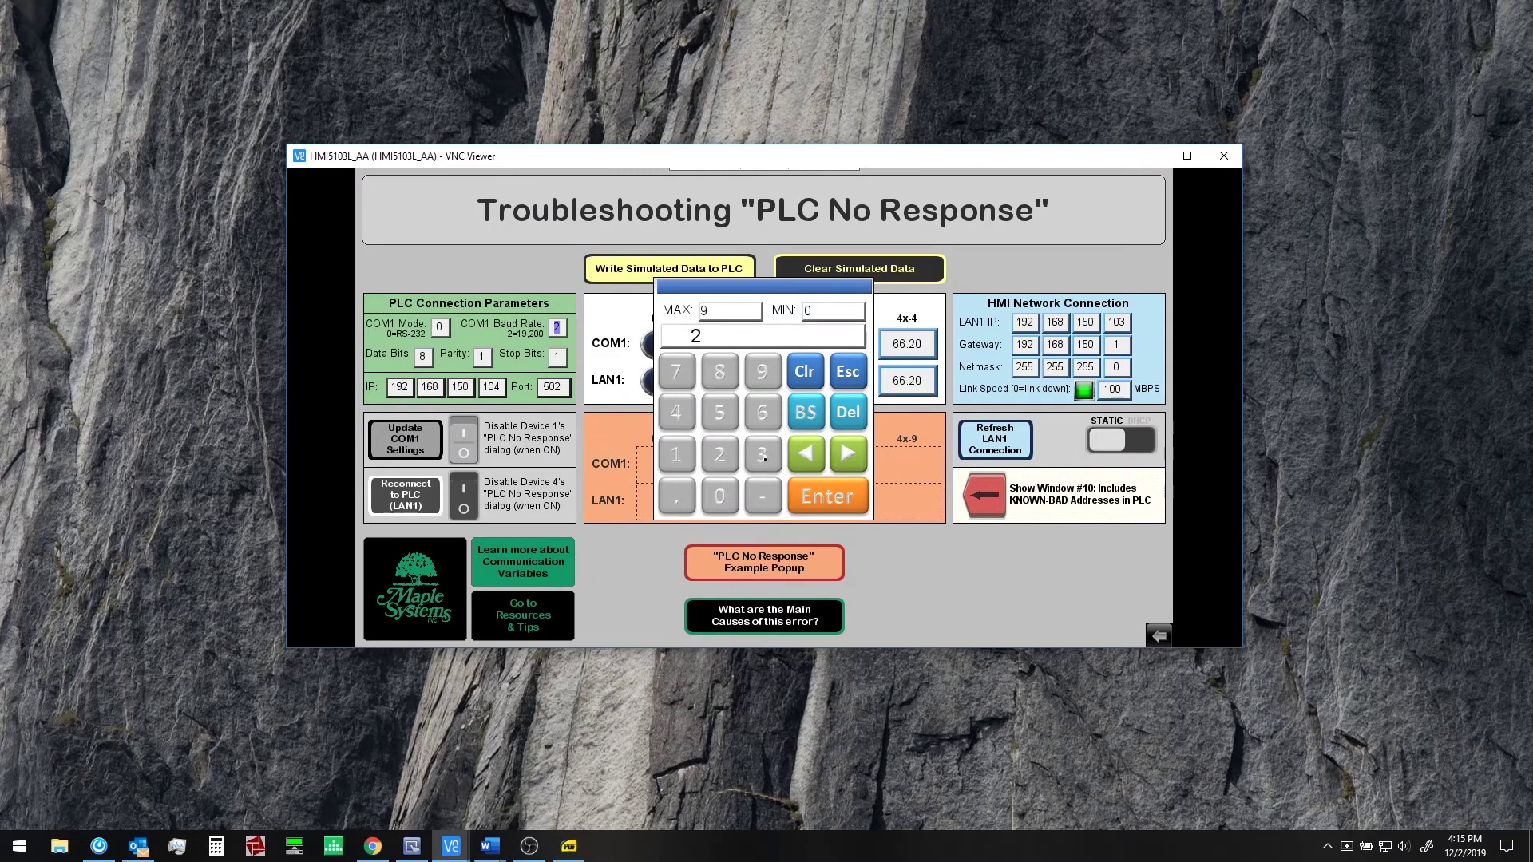
click(764, 456)
click(827, 496)
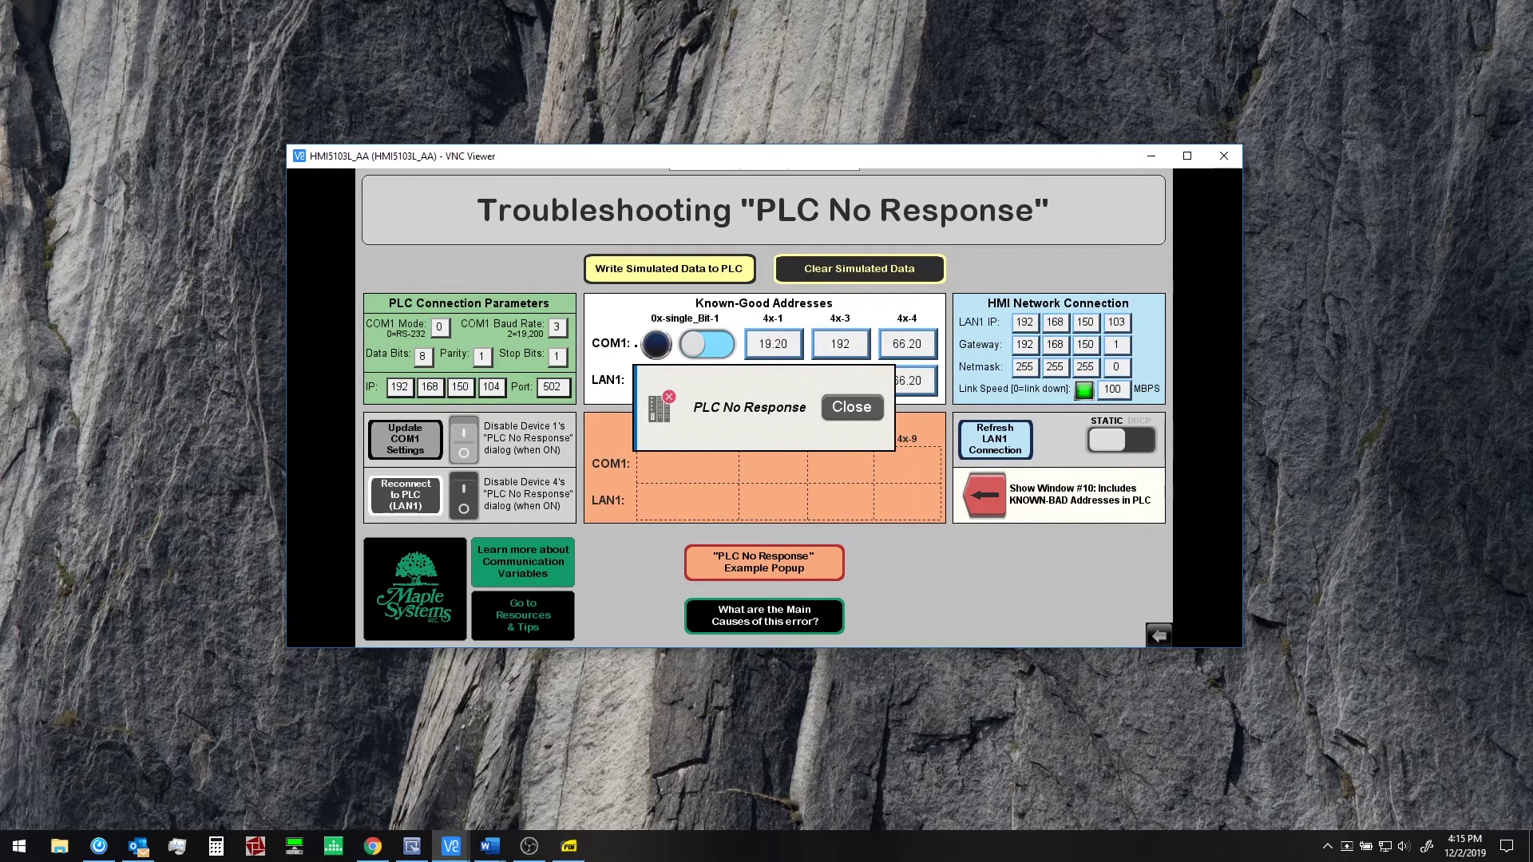
click(845, 407)
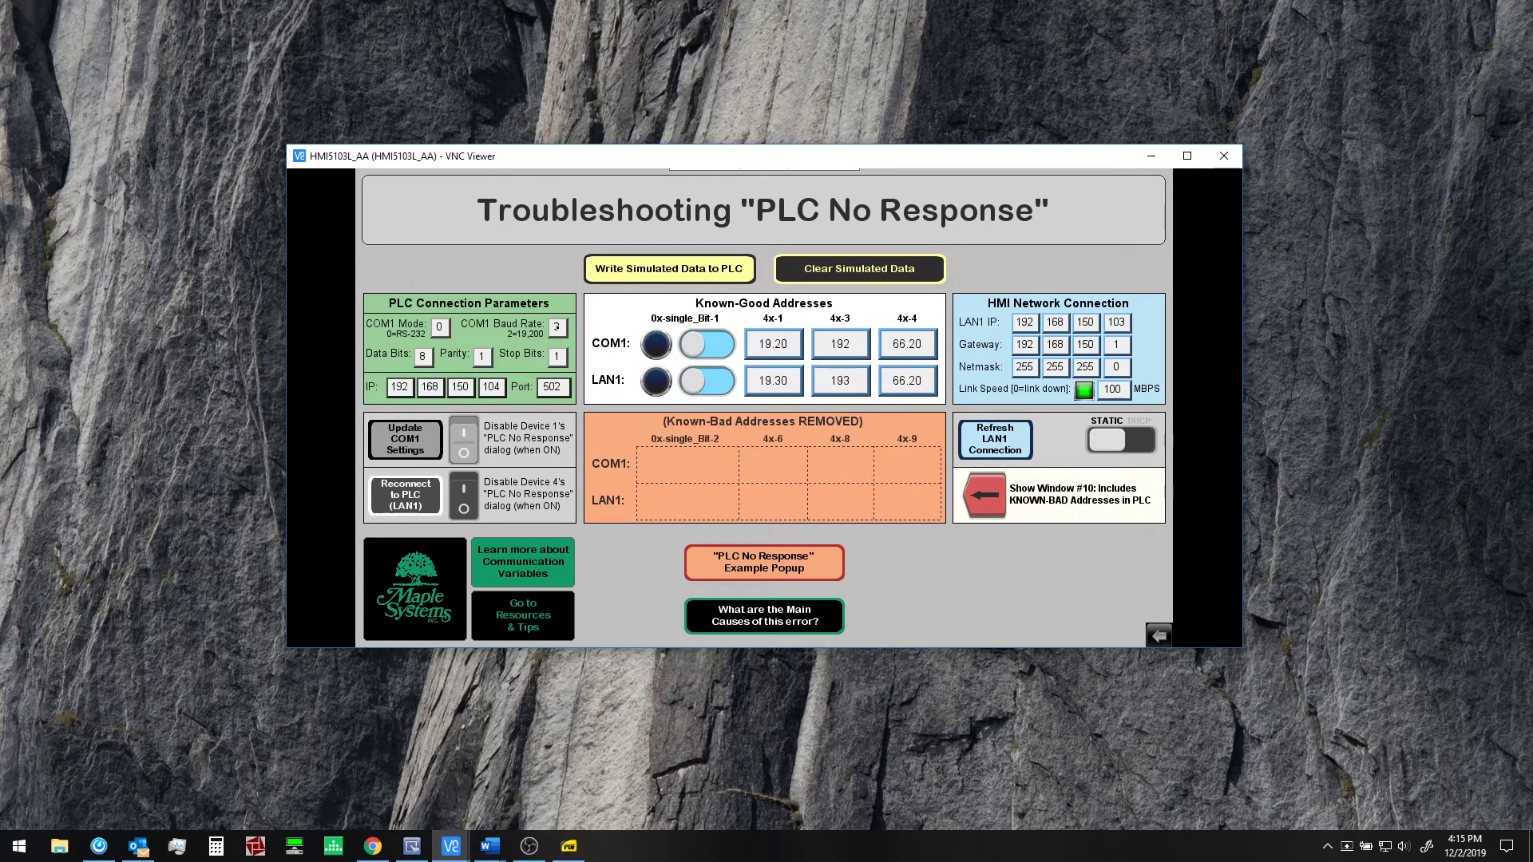
click(557, 327)
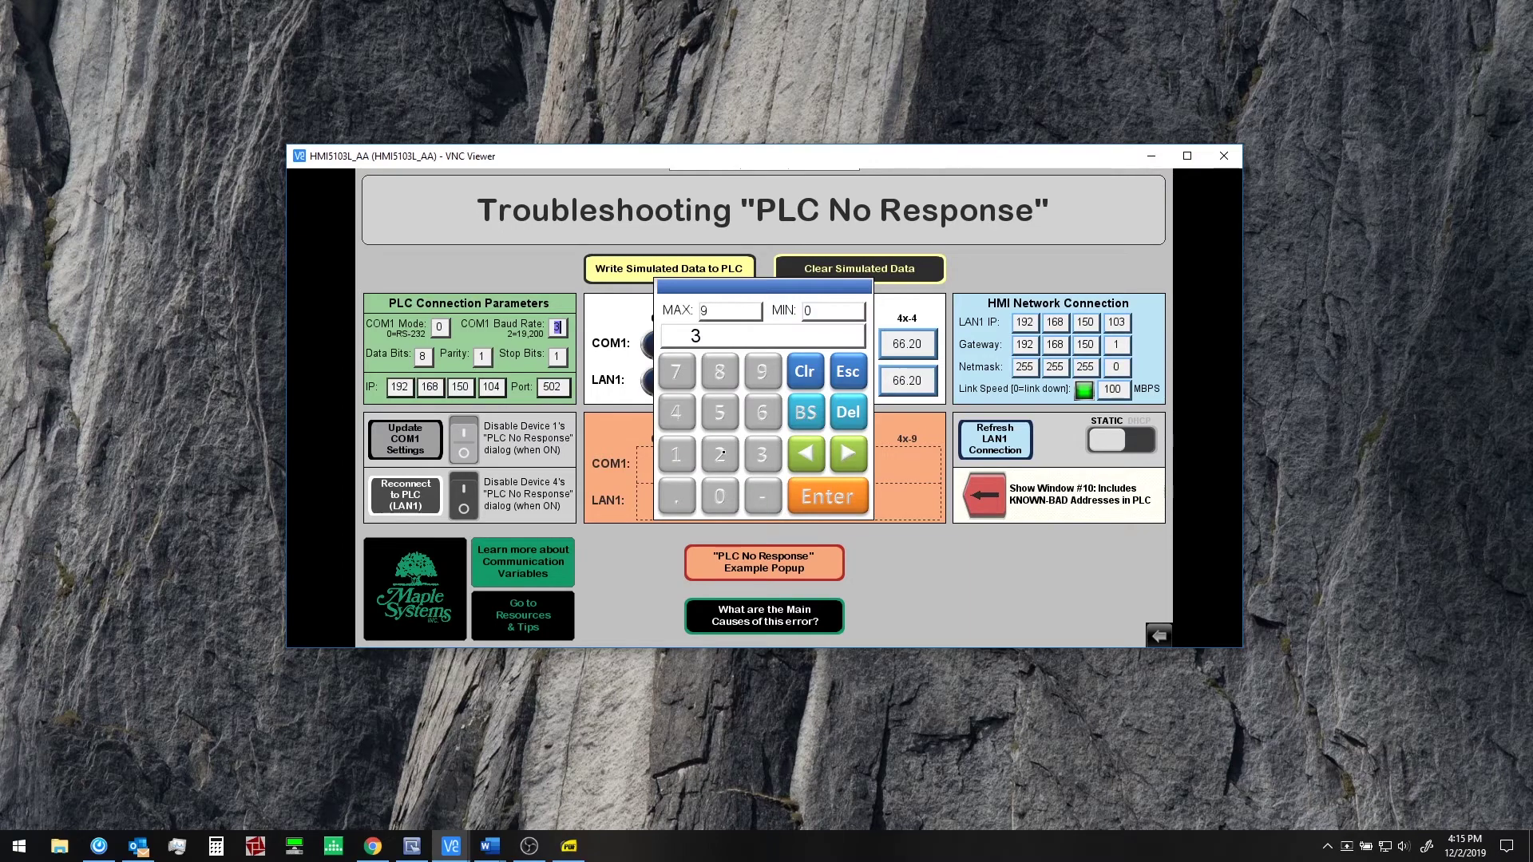
click(721, 454)
click(828, 496)
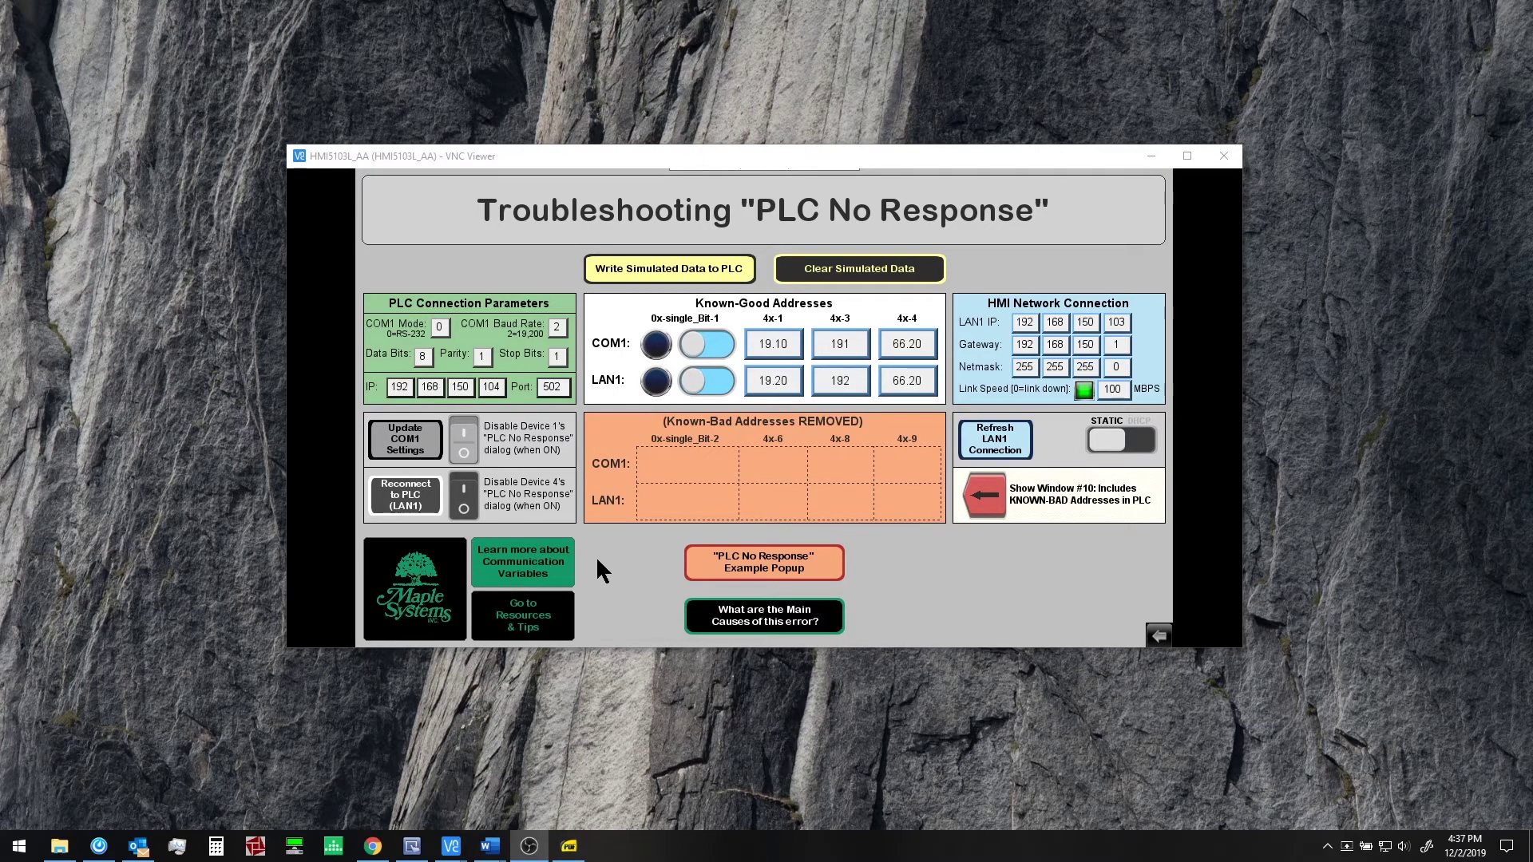
Step: Open the HMI's Communication Variables page covering connection, addressing and networking factors
click(554, 571)
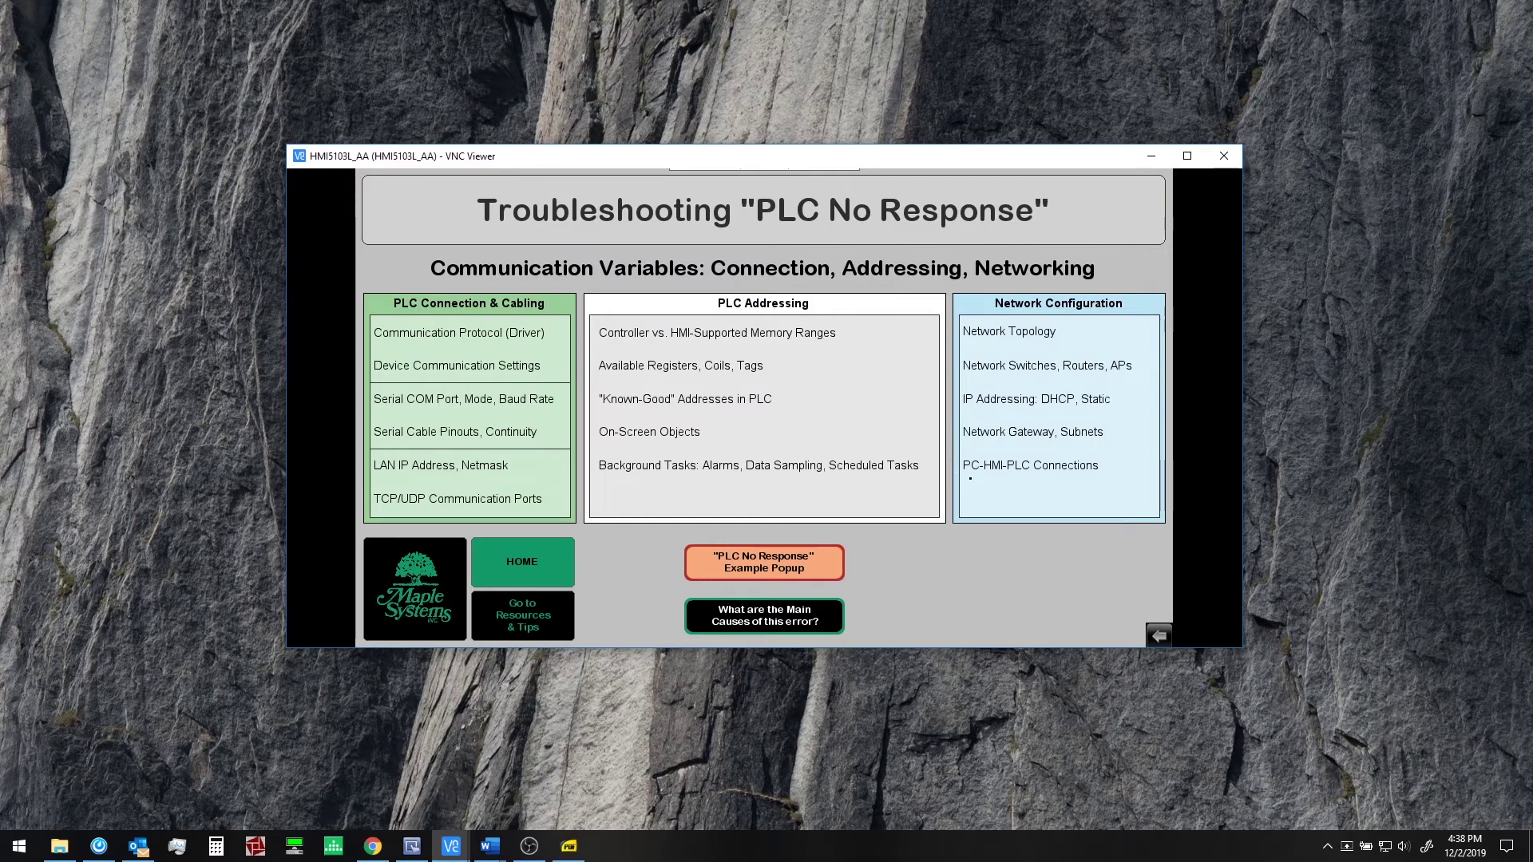
Step: Open the HMI's Resources & Tips page on PLC cabling, addressing and network configuration
click(1020, 473)
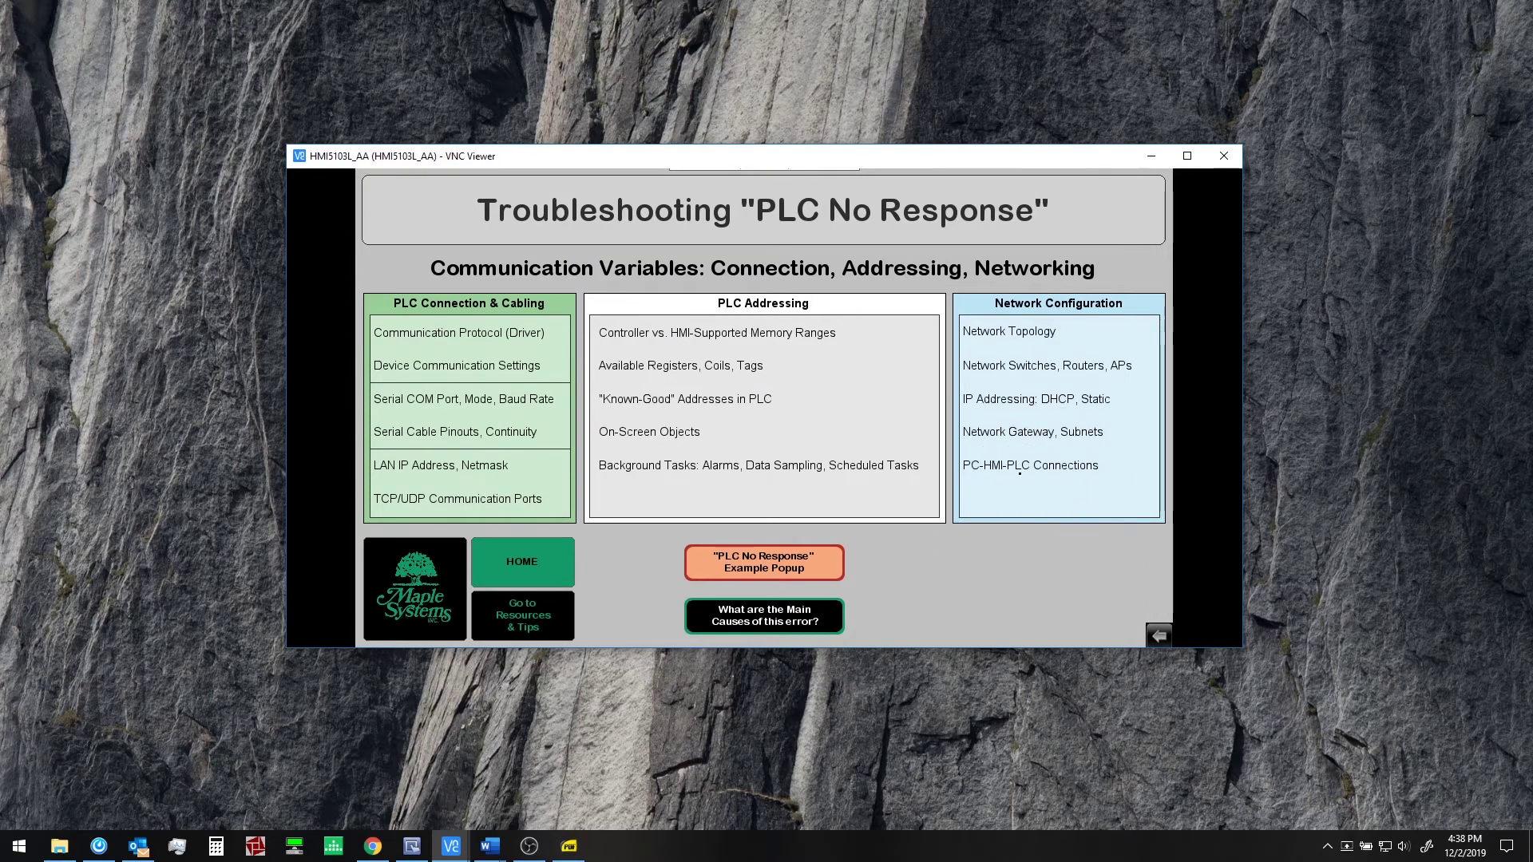
click(994, 476)
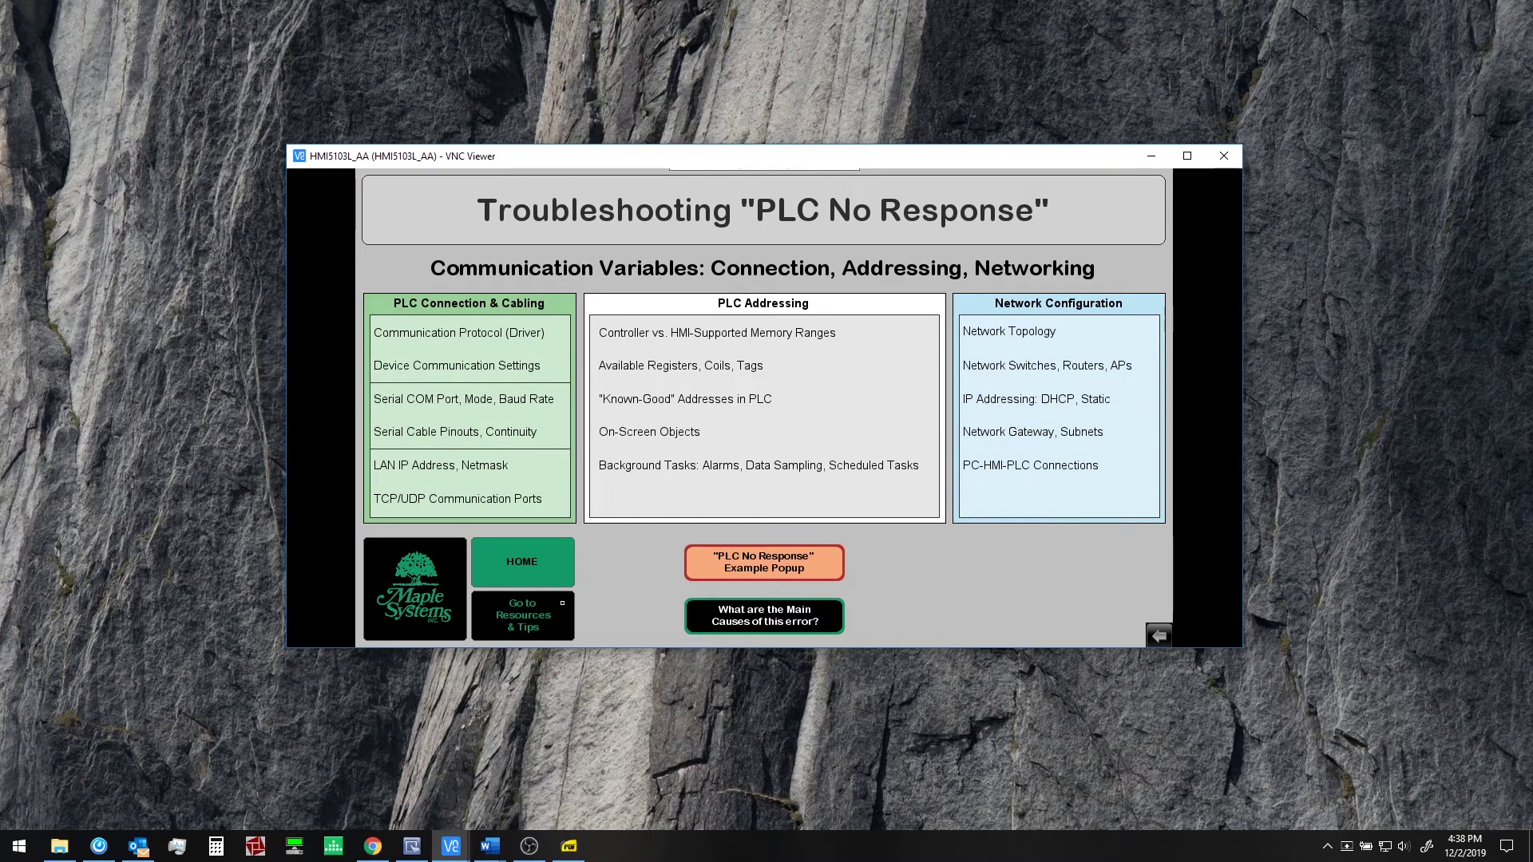
click(559, 605)
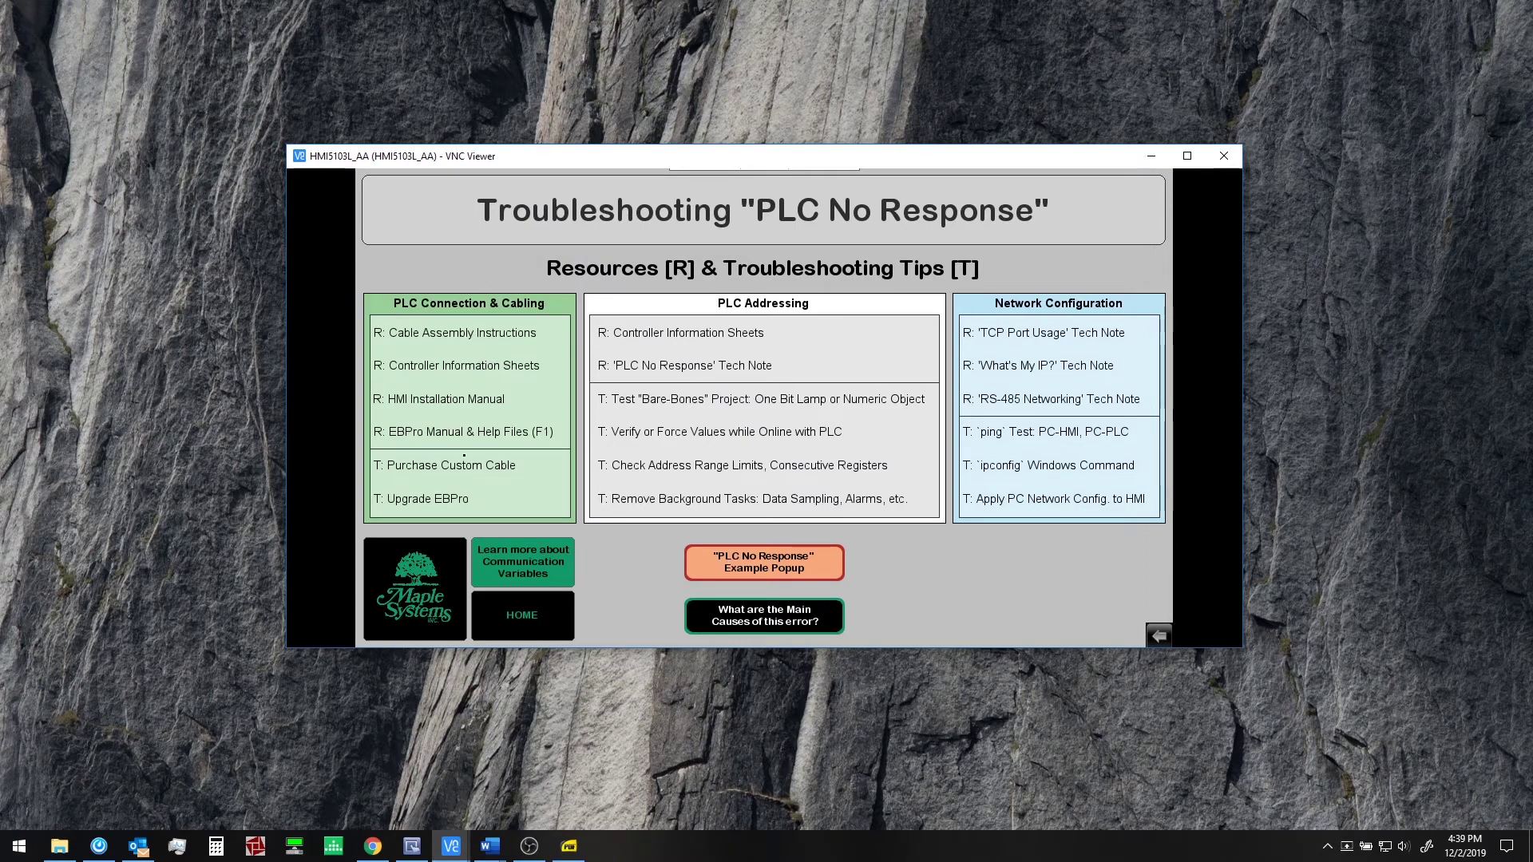
key(ctrl)
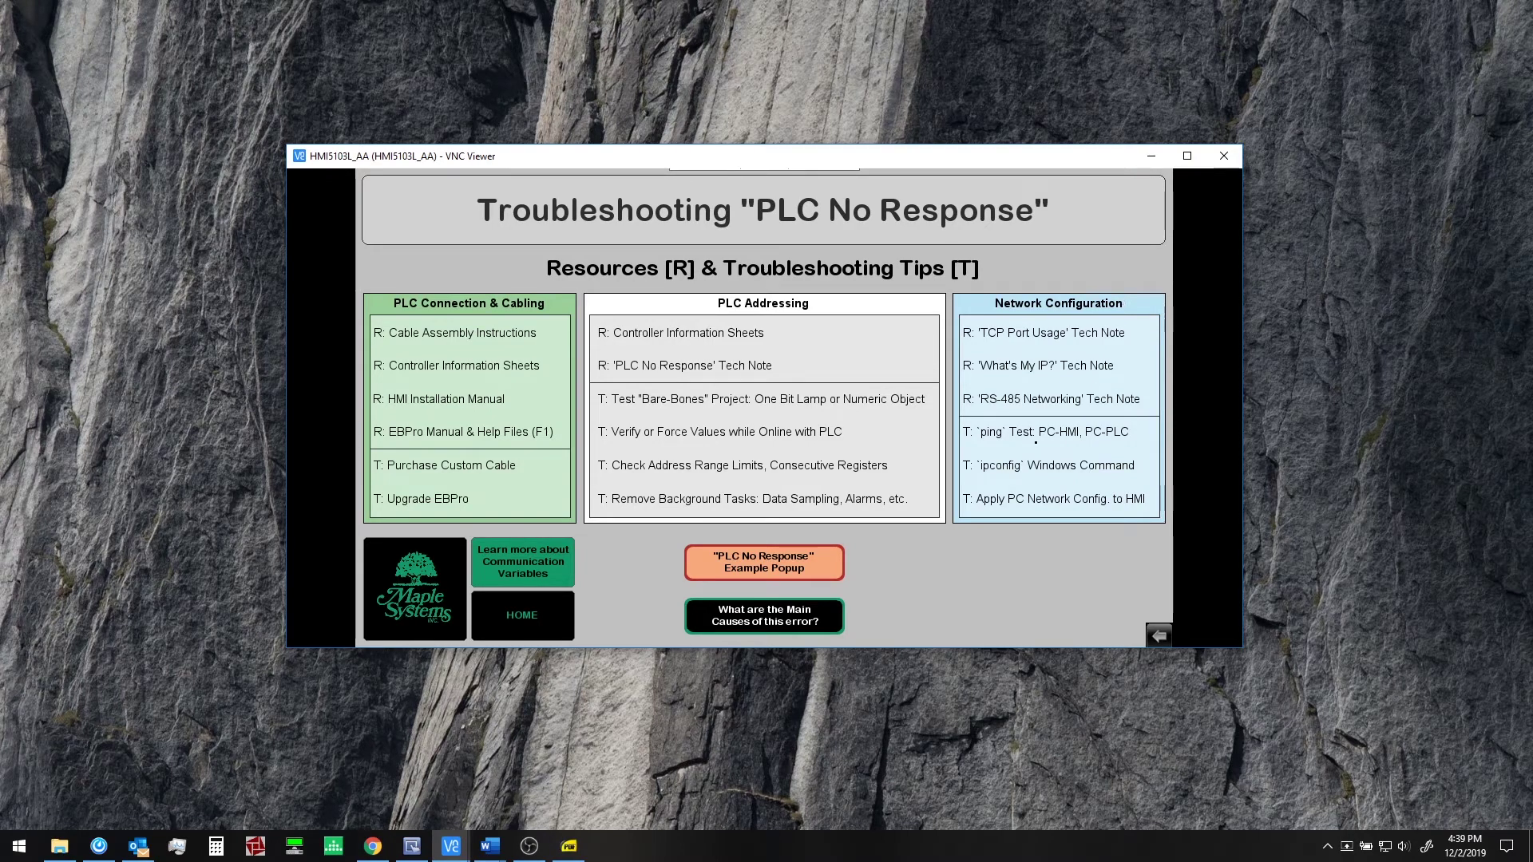
key(ctrl)
click(1001, 476)
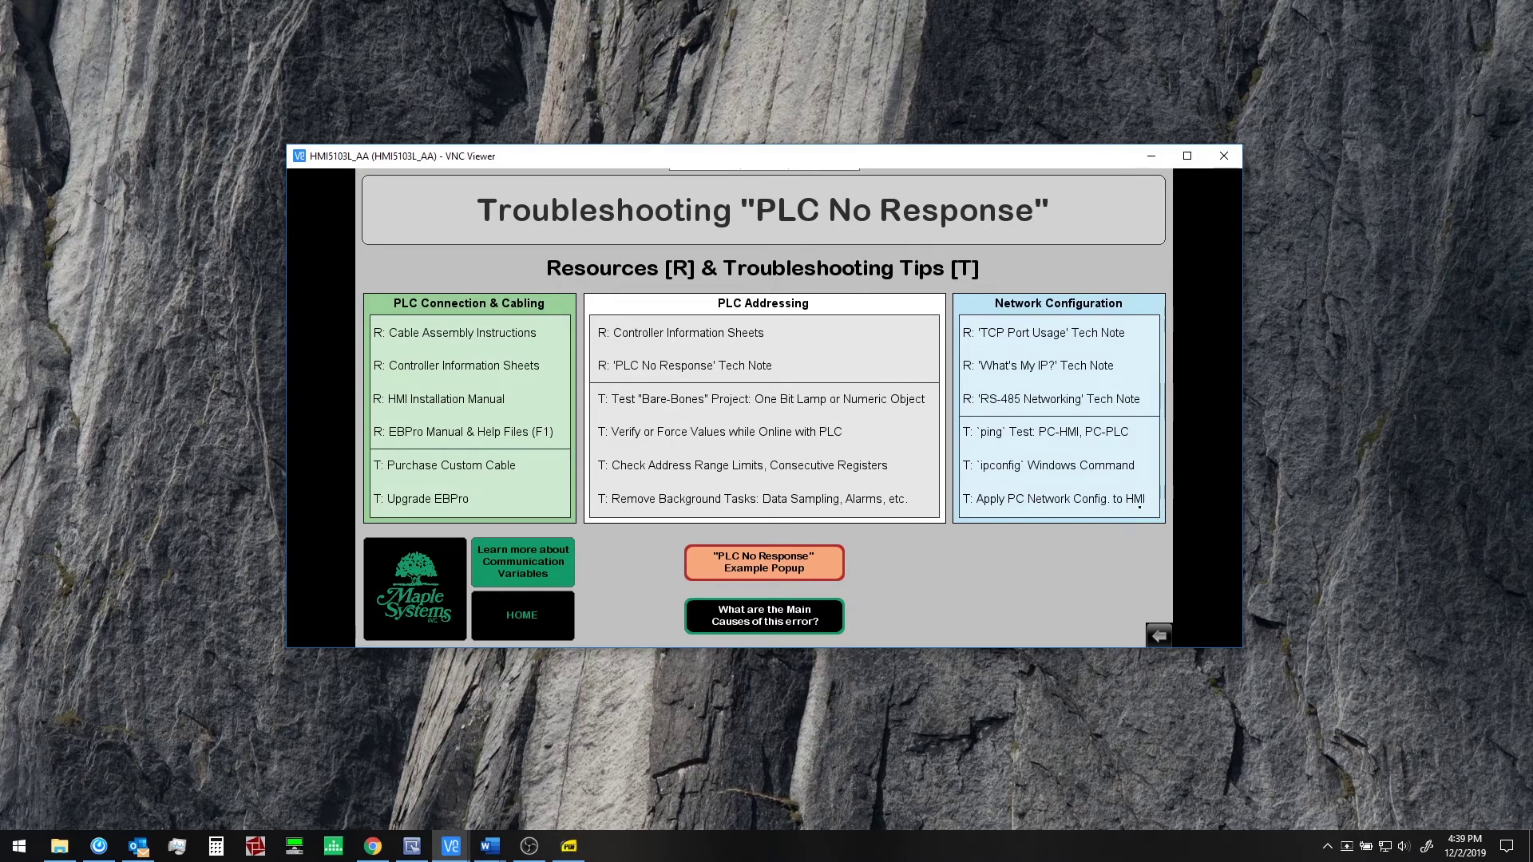
click(1138, 508)
key(ctrl)
key(ctrl)
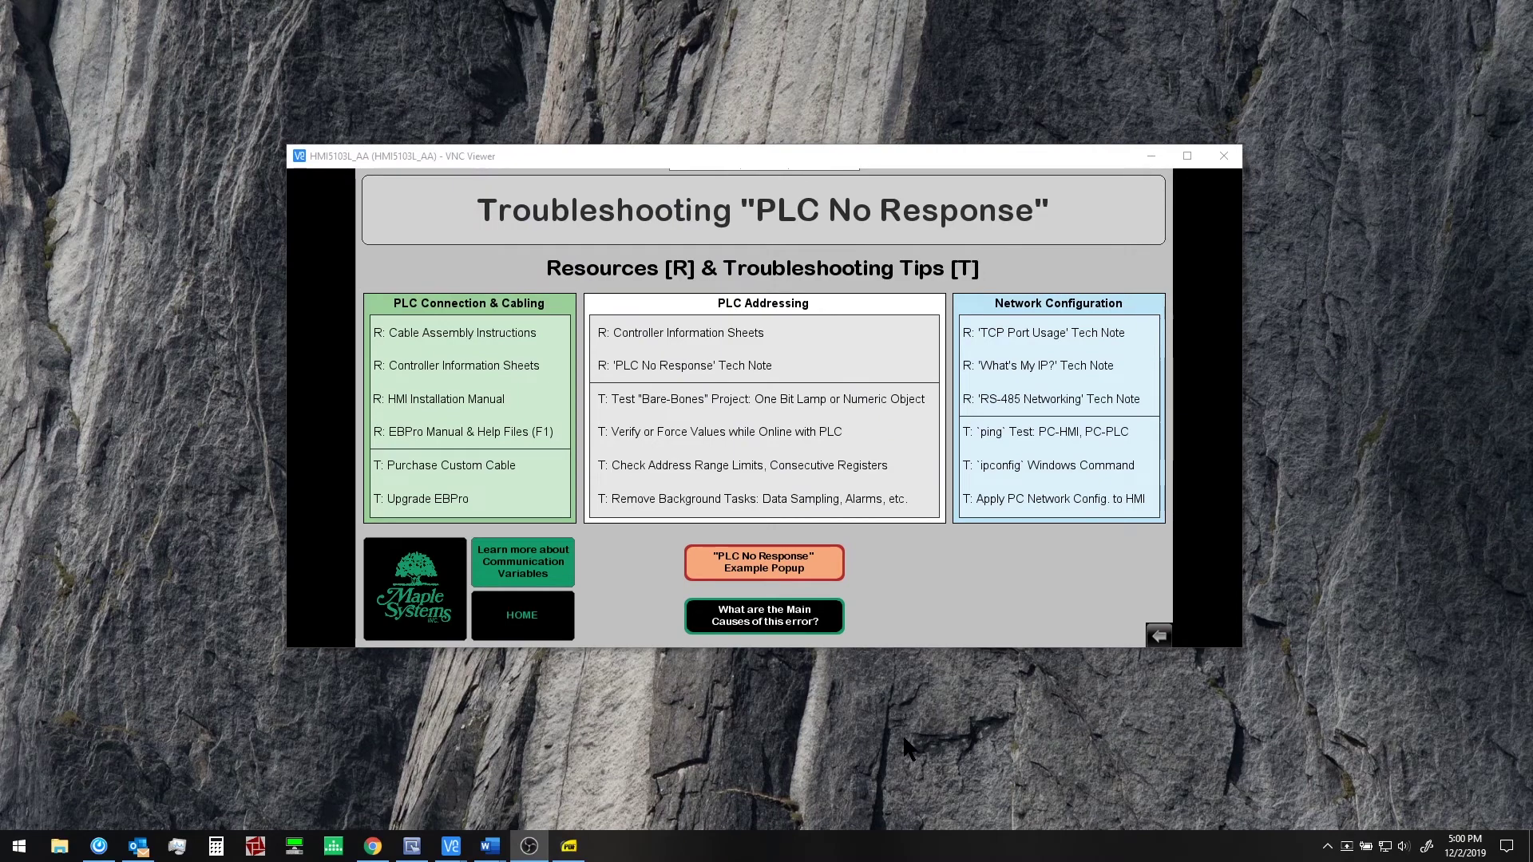
Step: Return the HMI to its home screen with the Known-Good and Known-Bad address panels
click(519, 603)
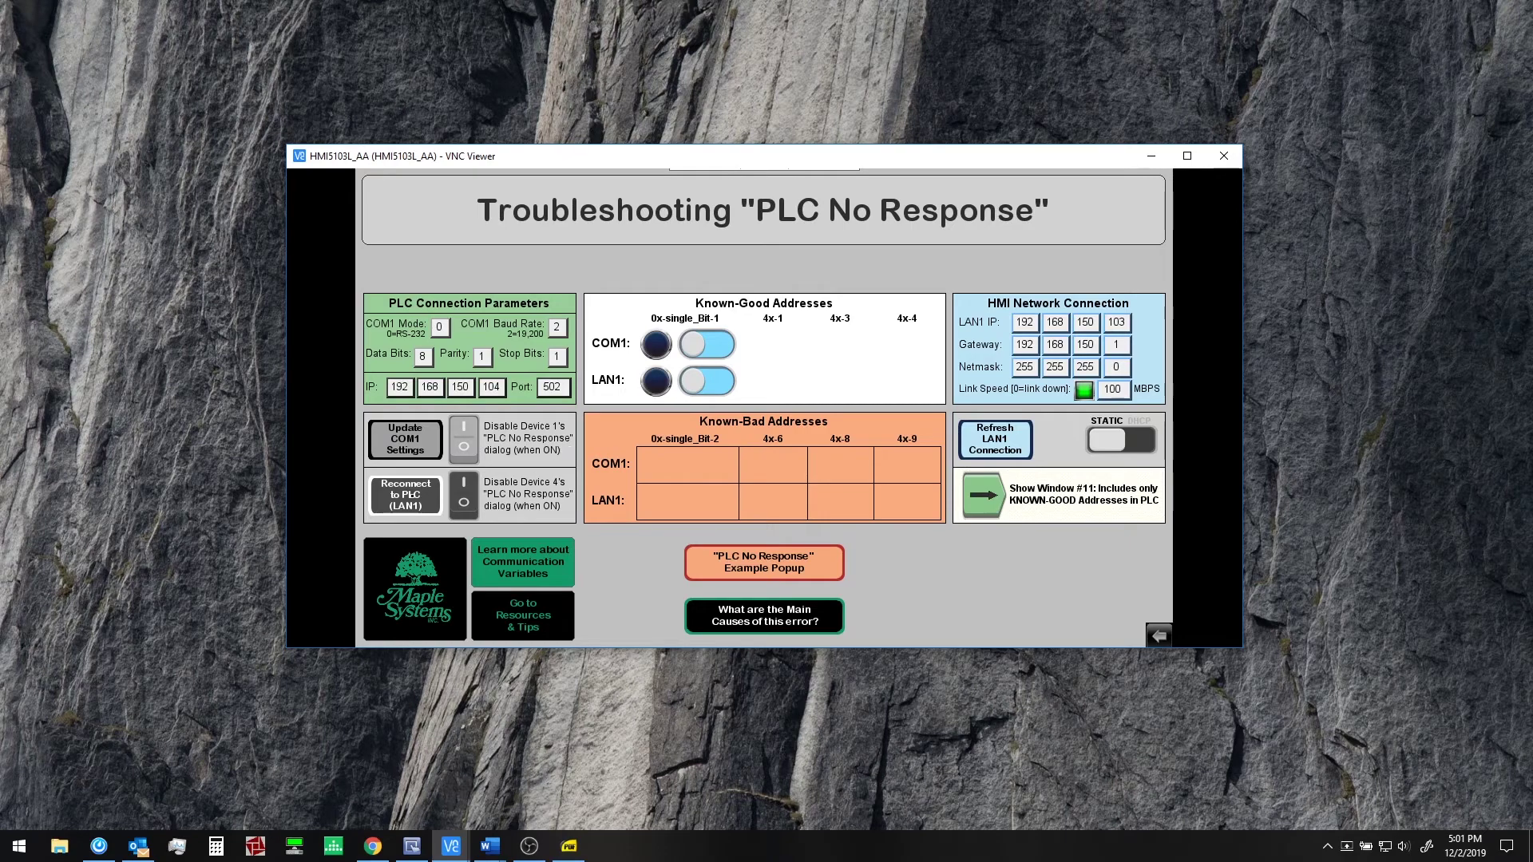
Step: In EasyBuilder Pro, inspect window 10's COM1 Mode and Baud Rate displays (baud rate on LW-9551)
click(412, 847)
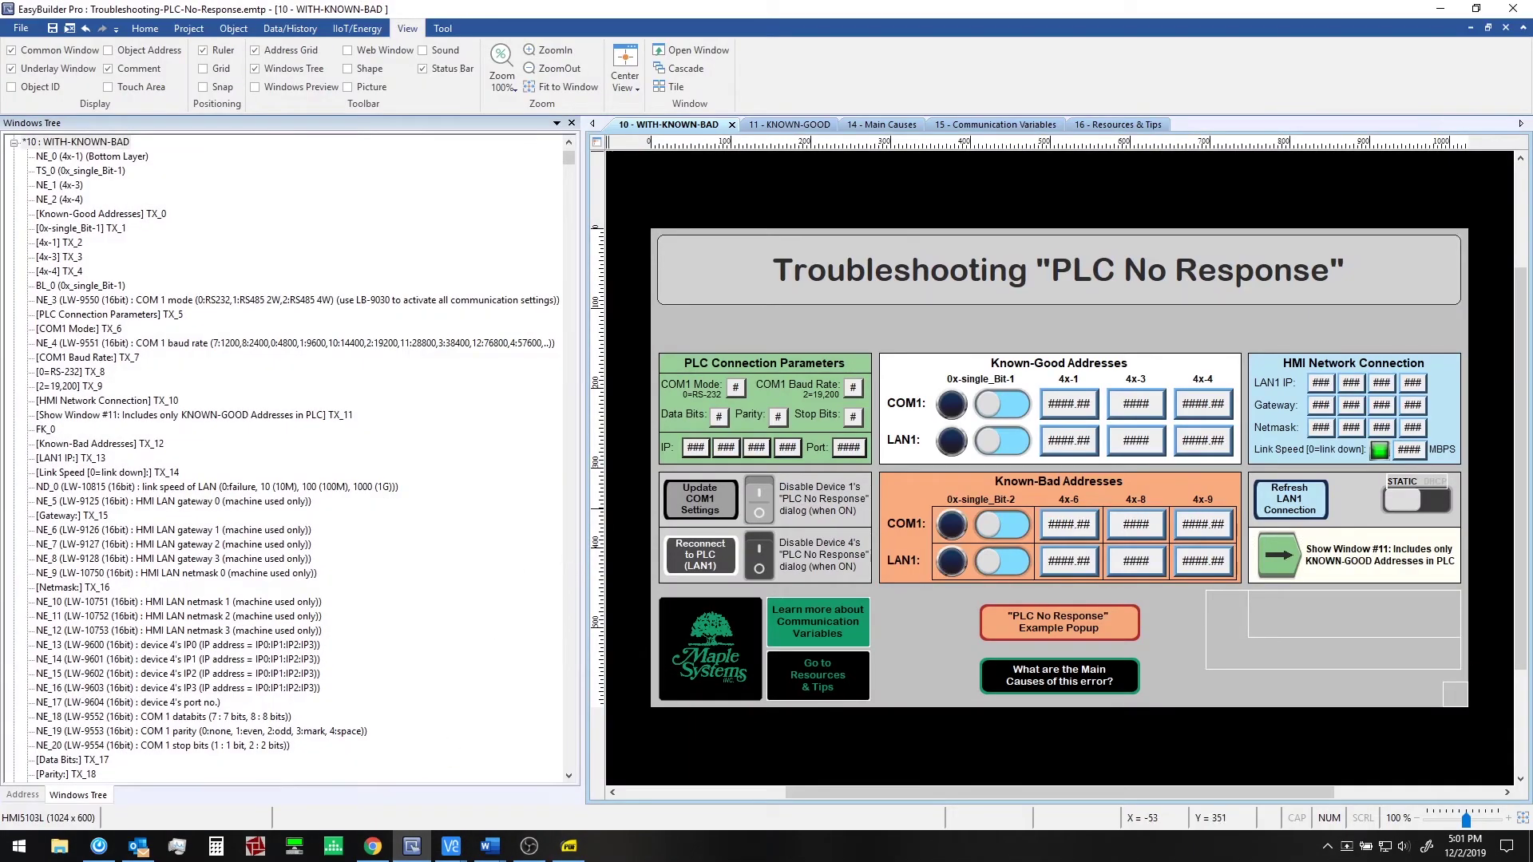
click(739, 384)
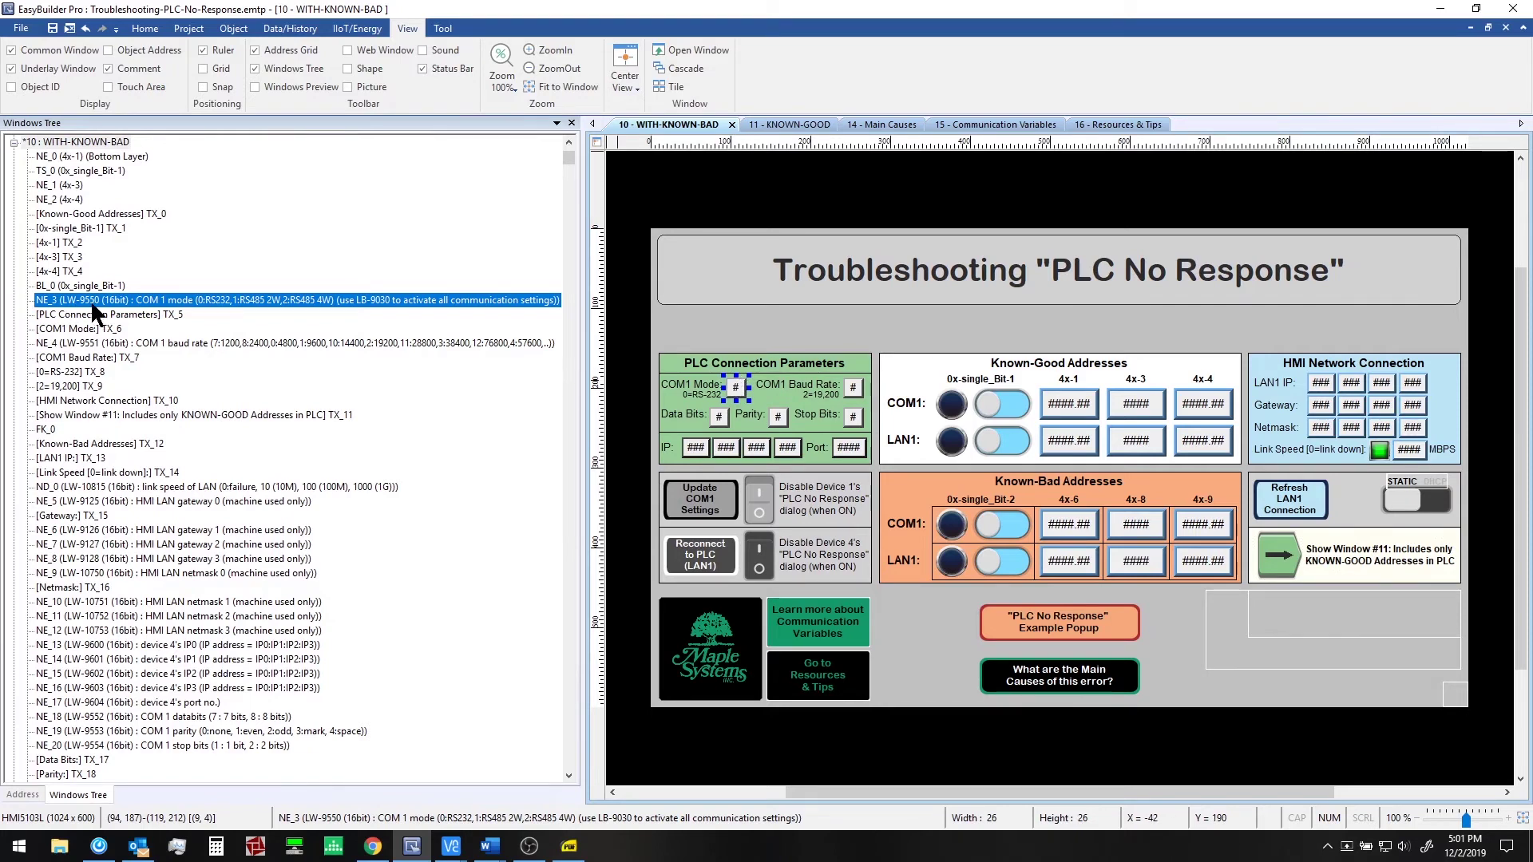
click(860, 388)
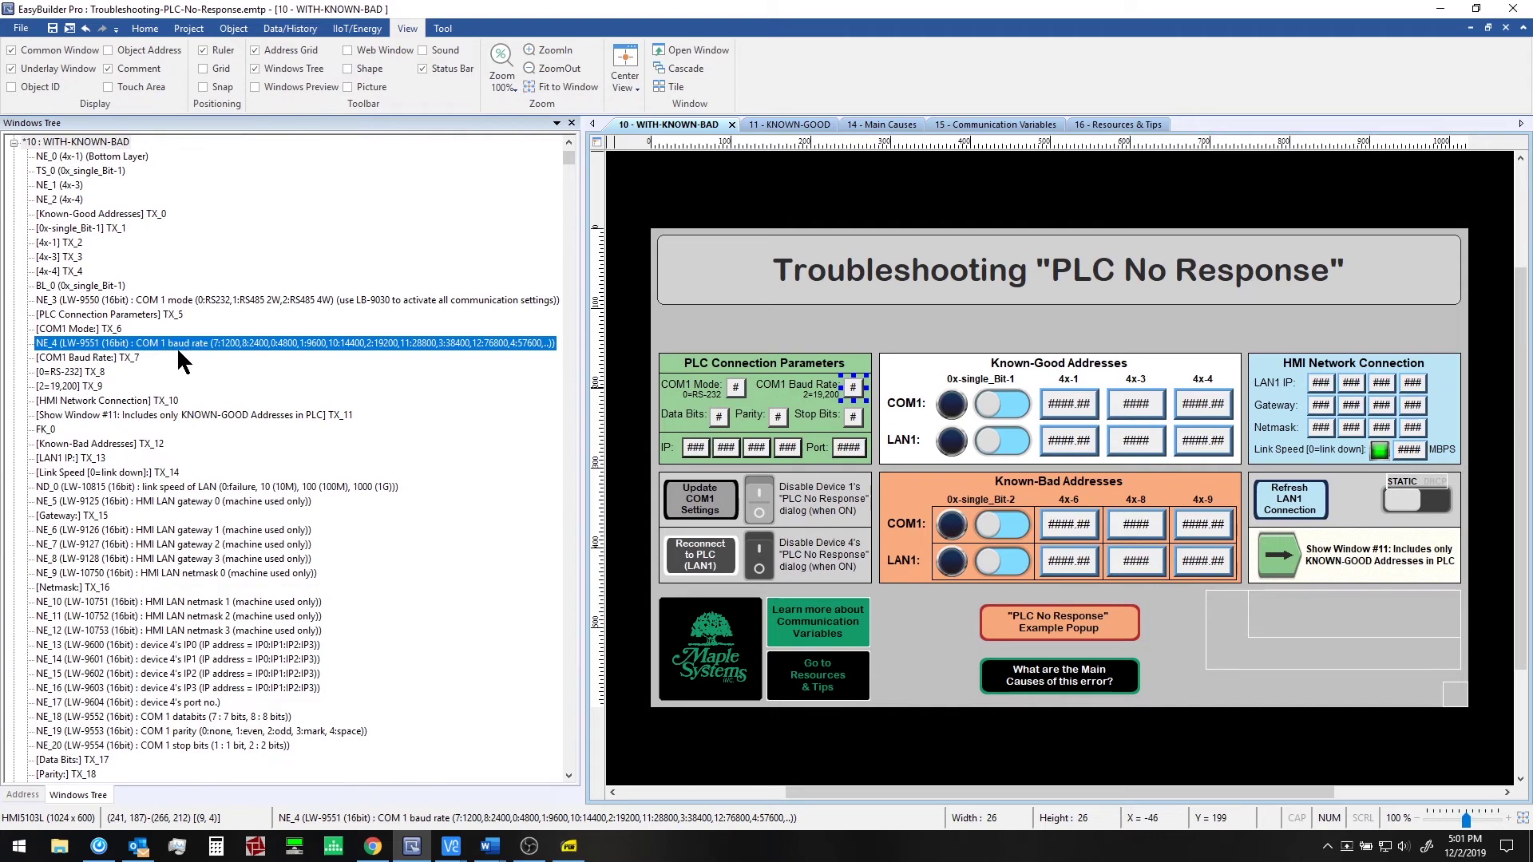
click(699, 316)
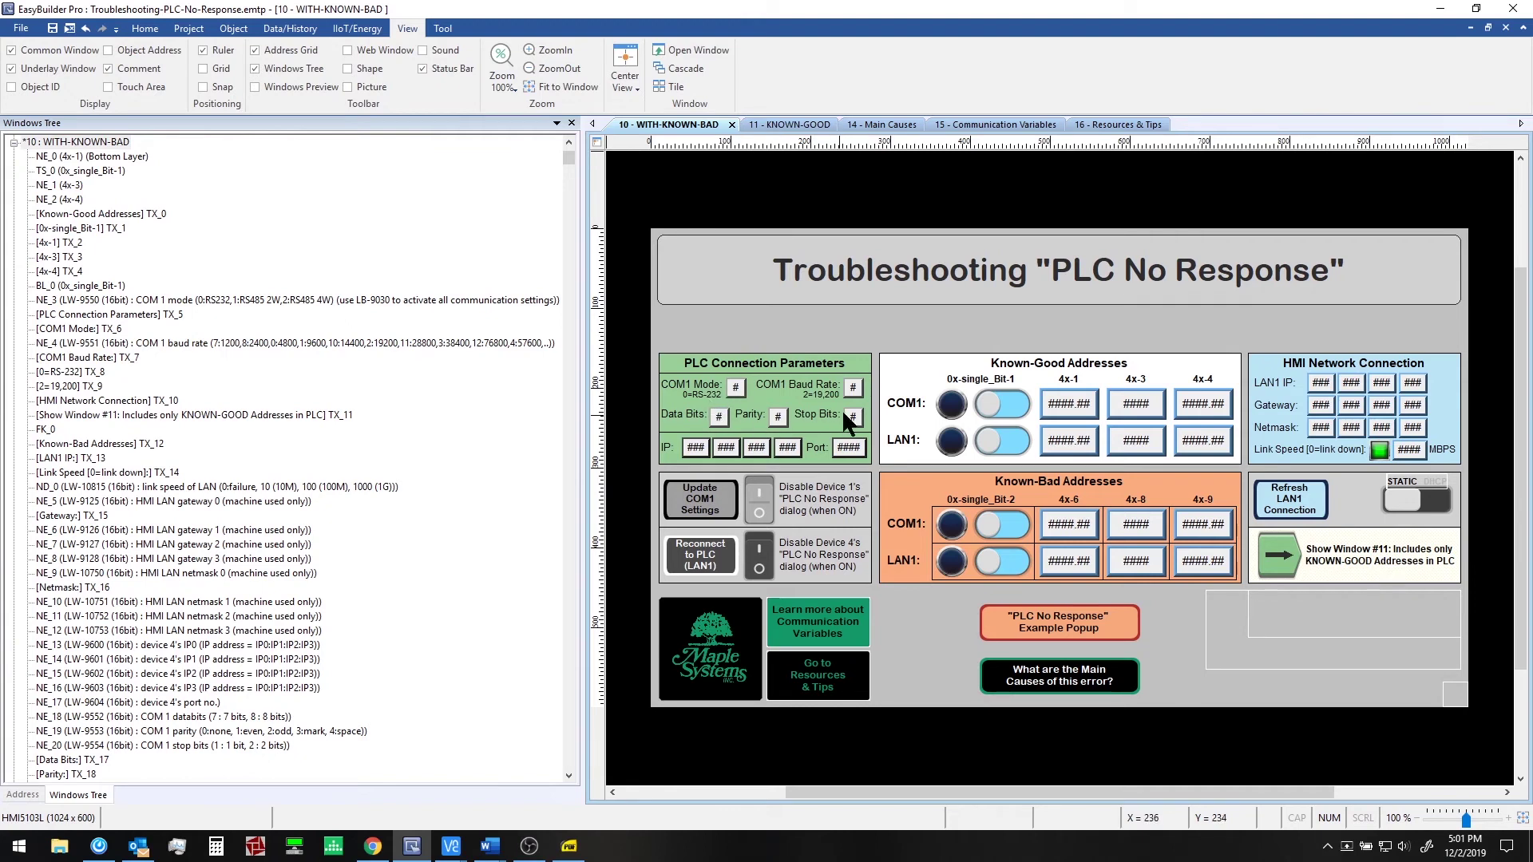
double_click(706, 493)
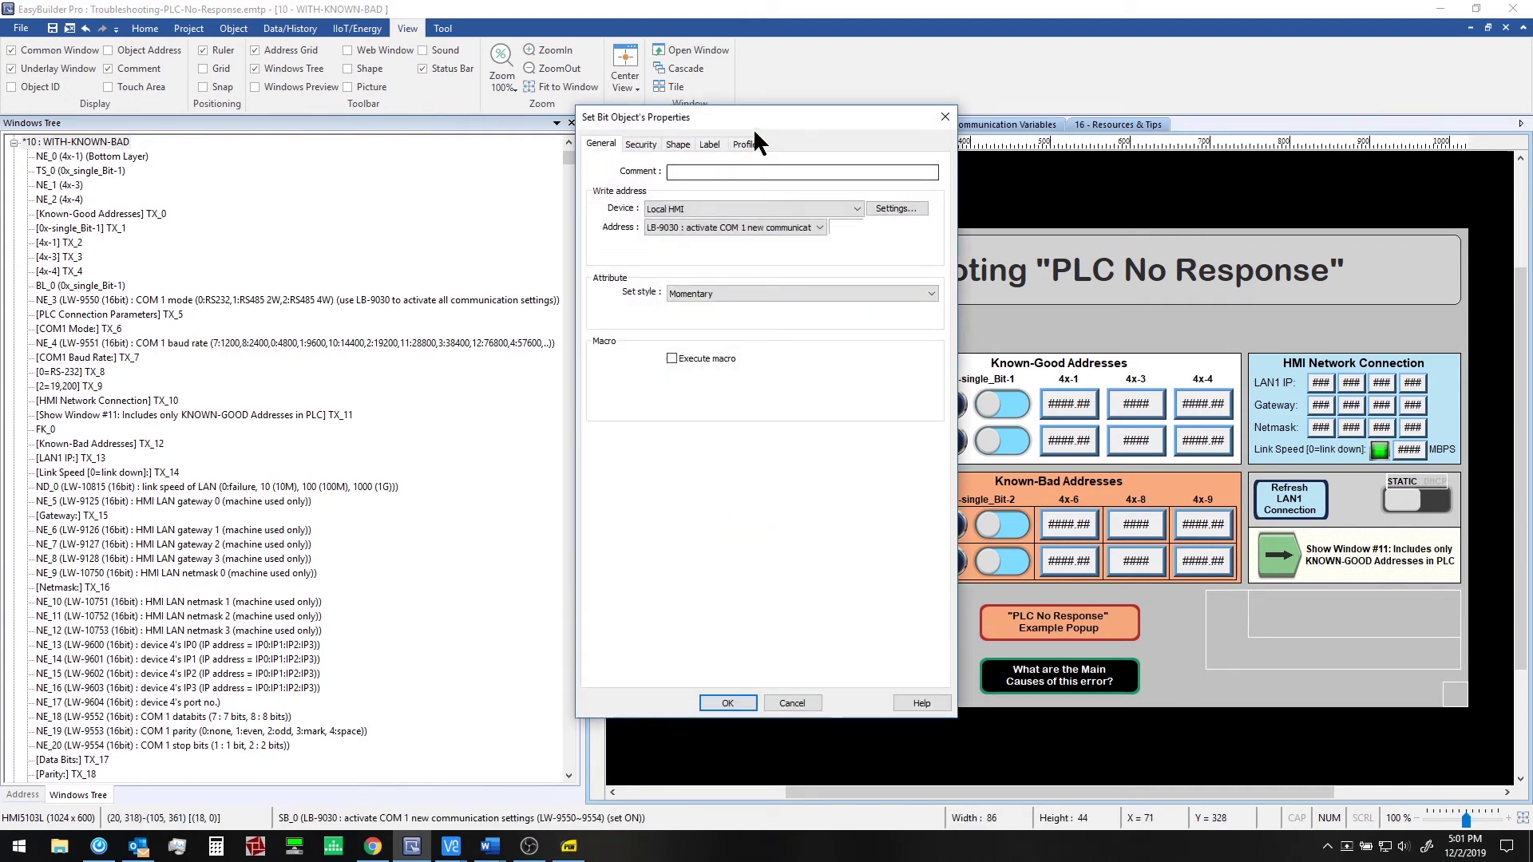
drag(756, 112, 1054, 140)
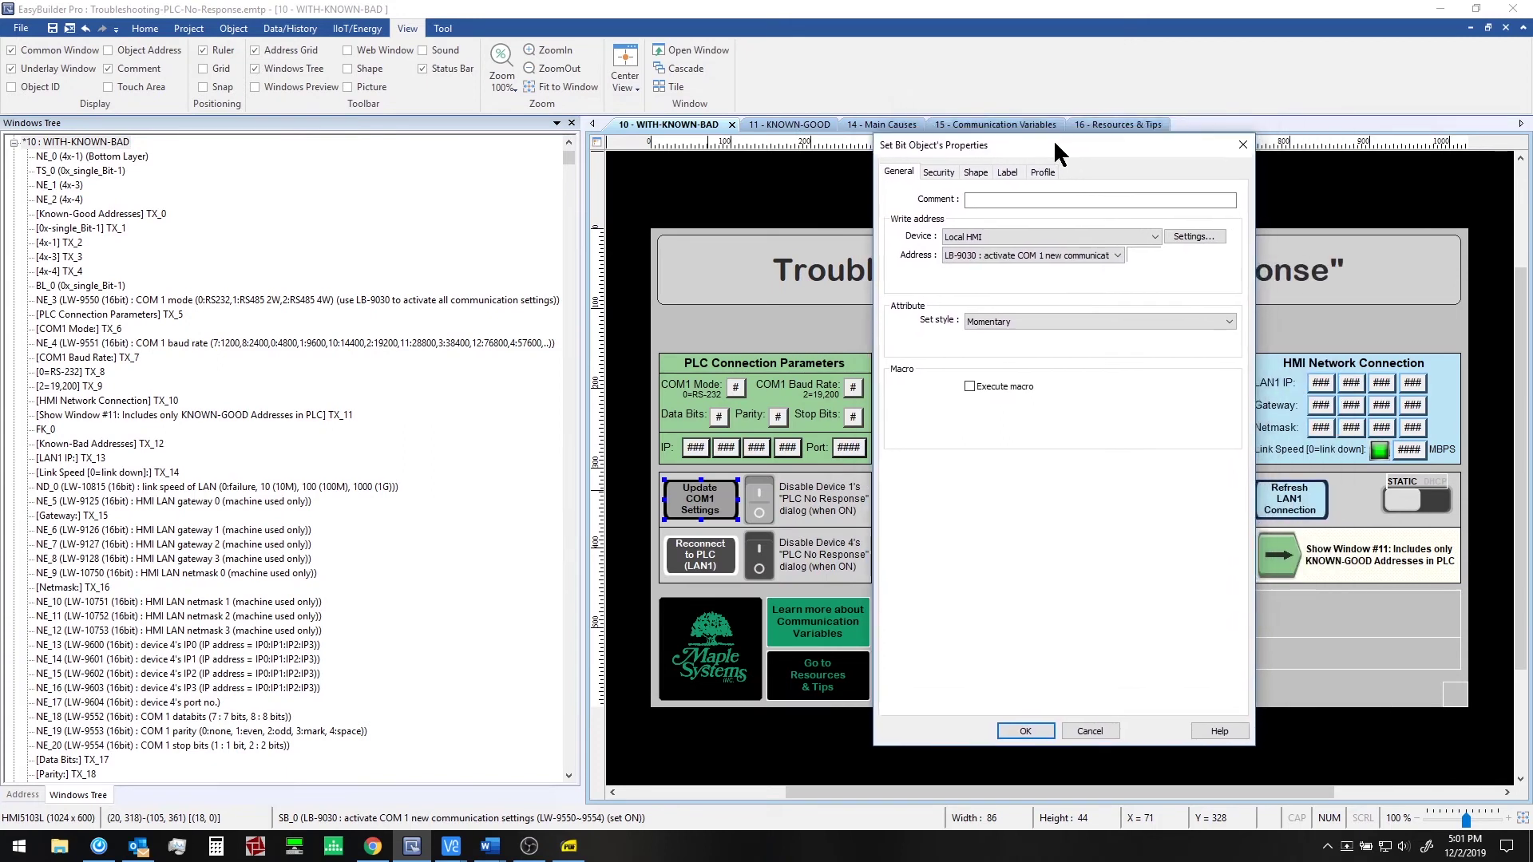
click(1073, 254)
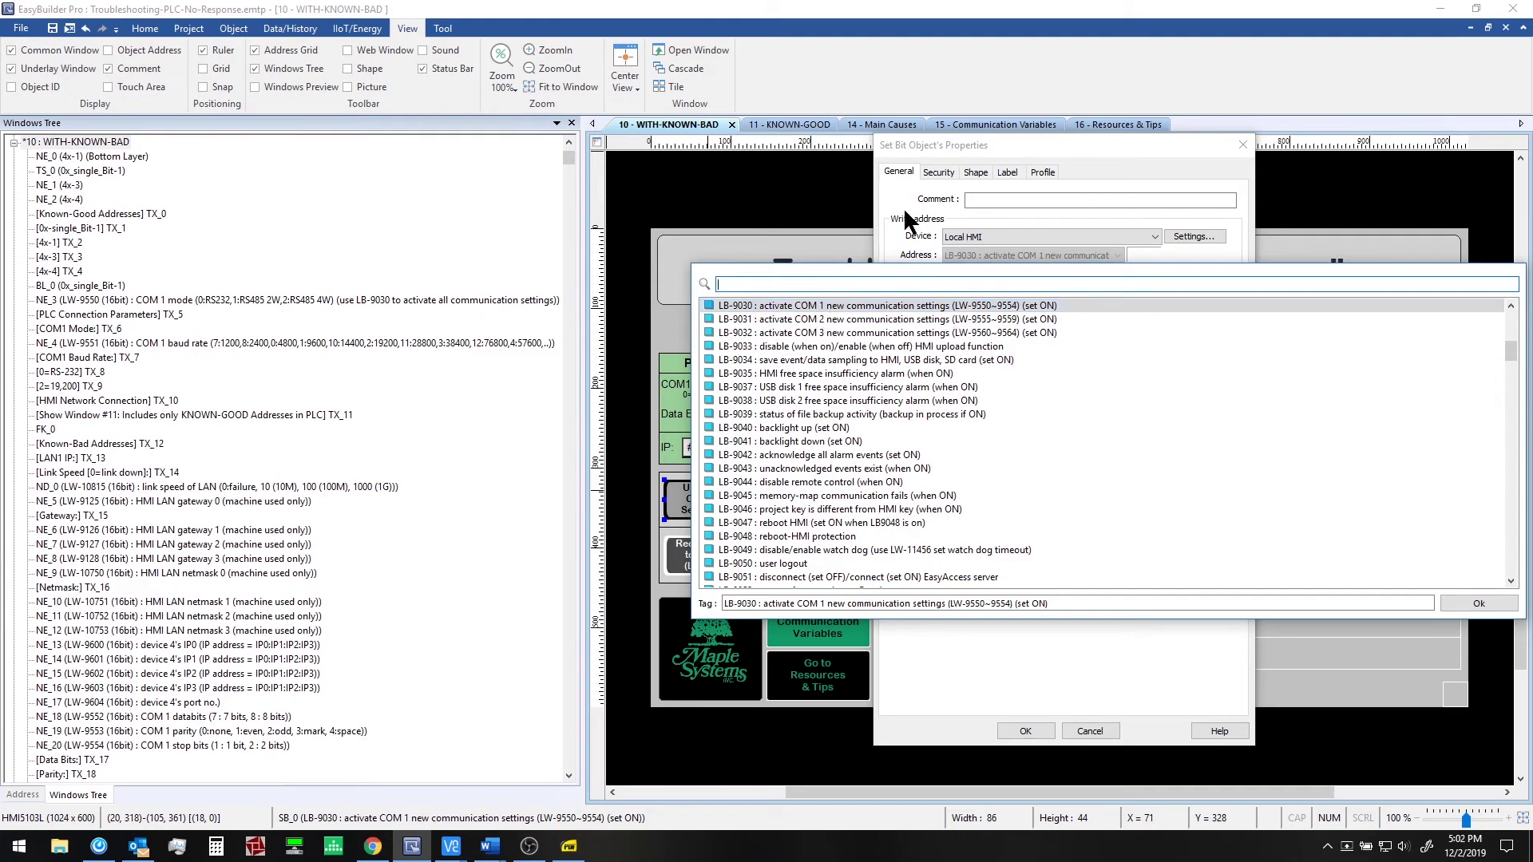
click(951, 305)
click(1090, 731)
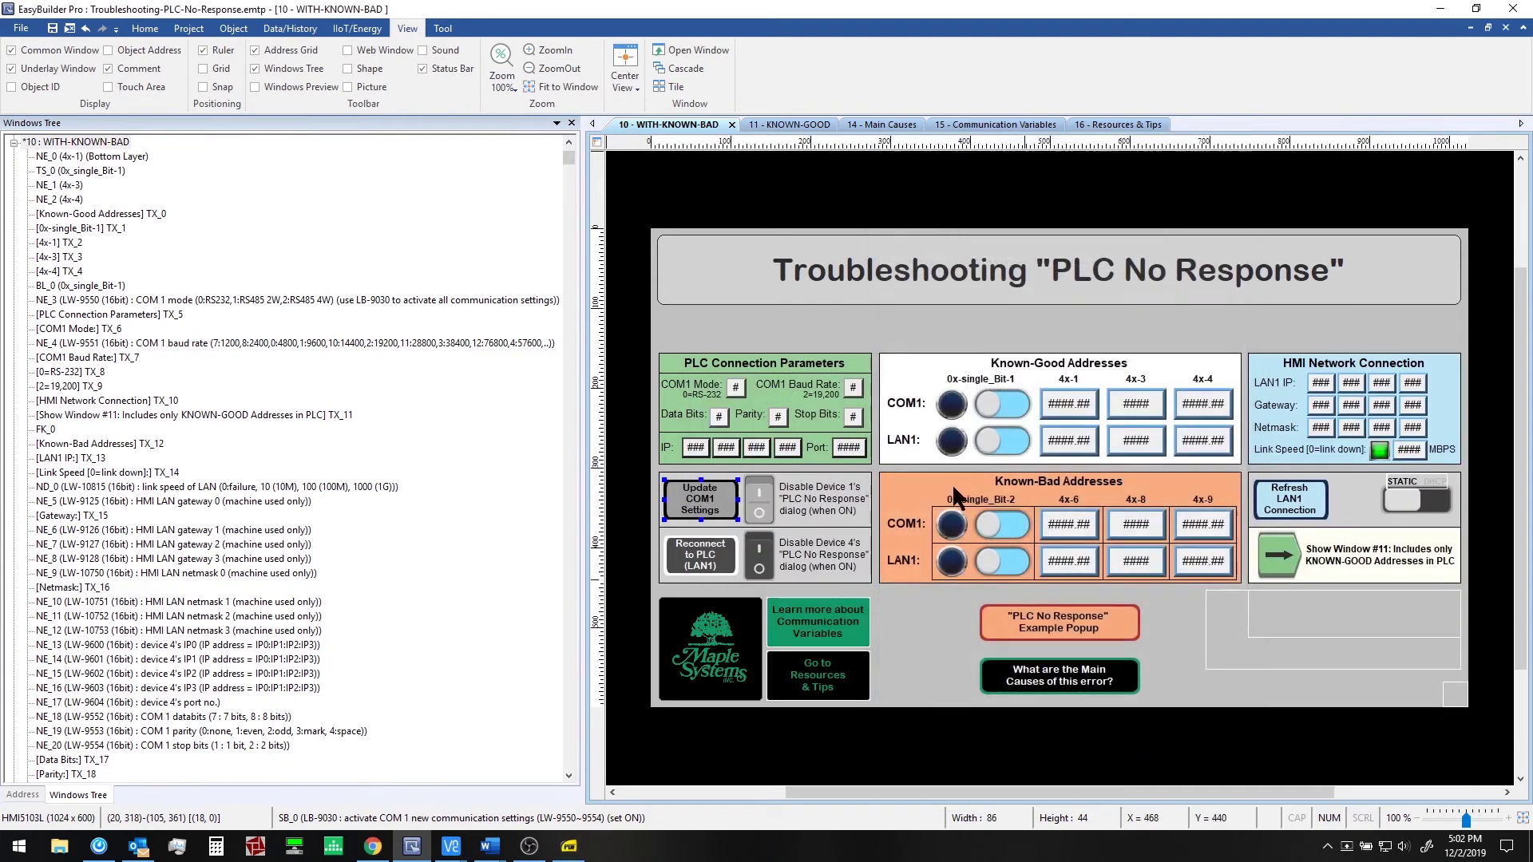
click(802, 319)
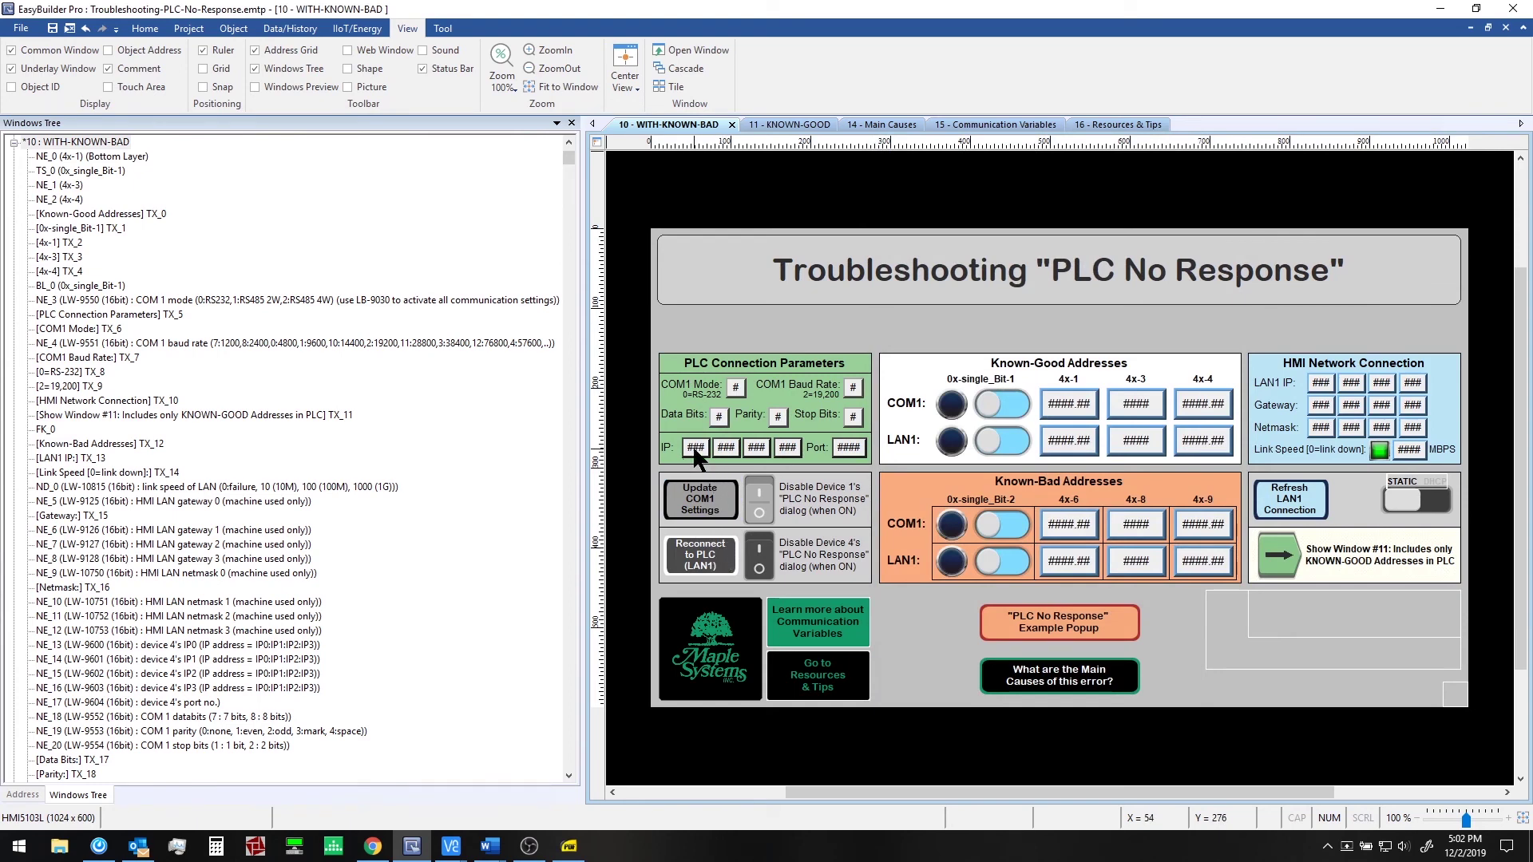
double_click(691, 553)
drag(774, 122, 1075, 152)
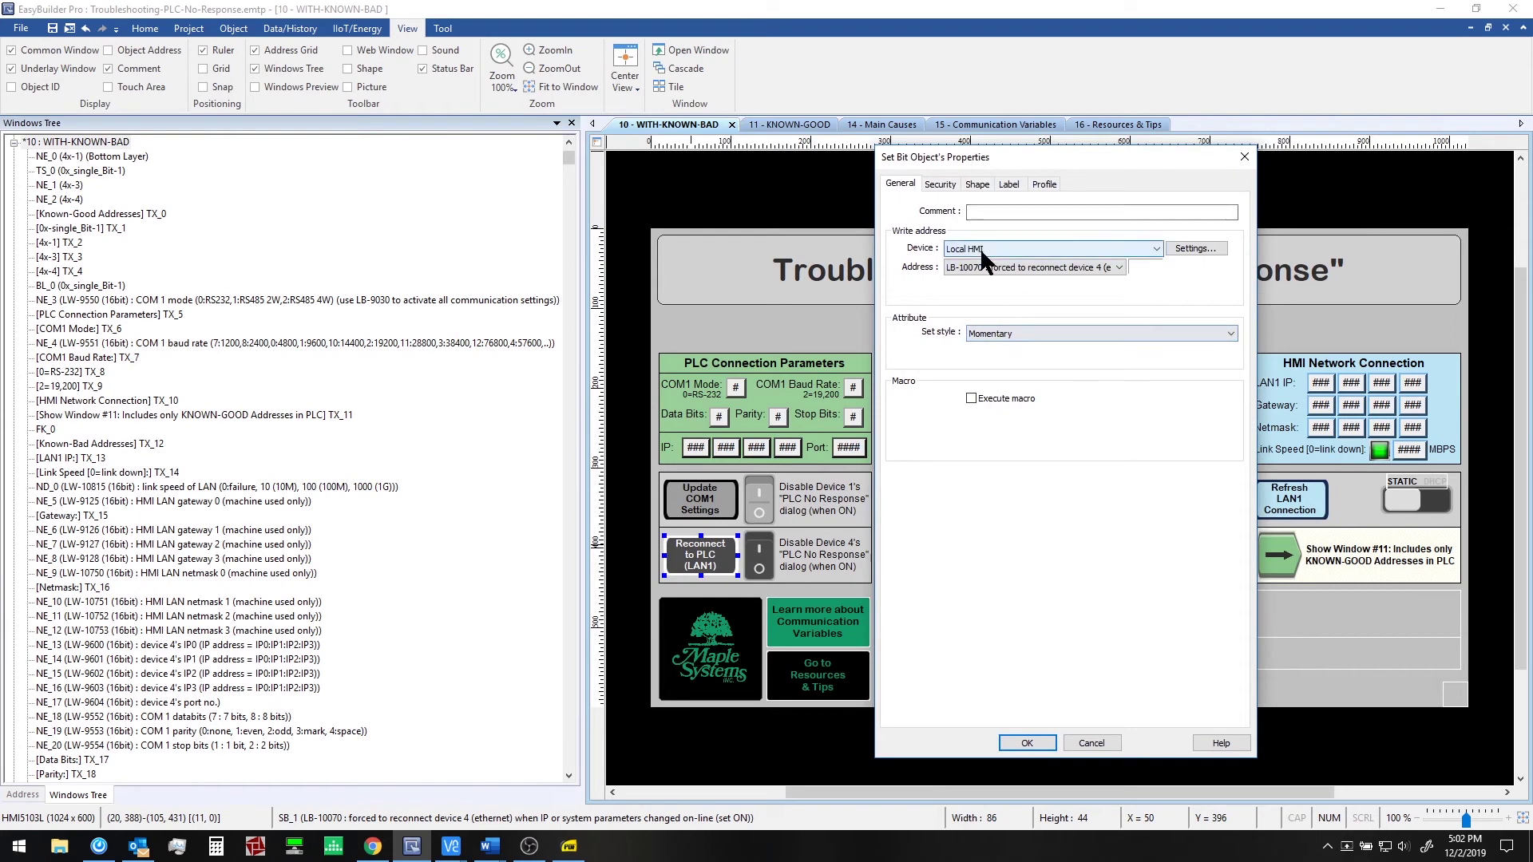
click(1004, 269)
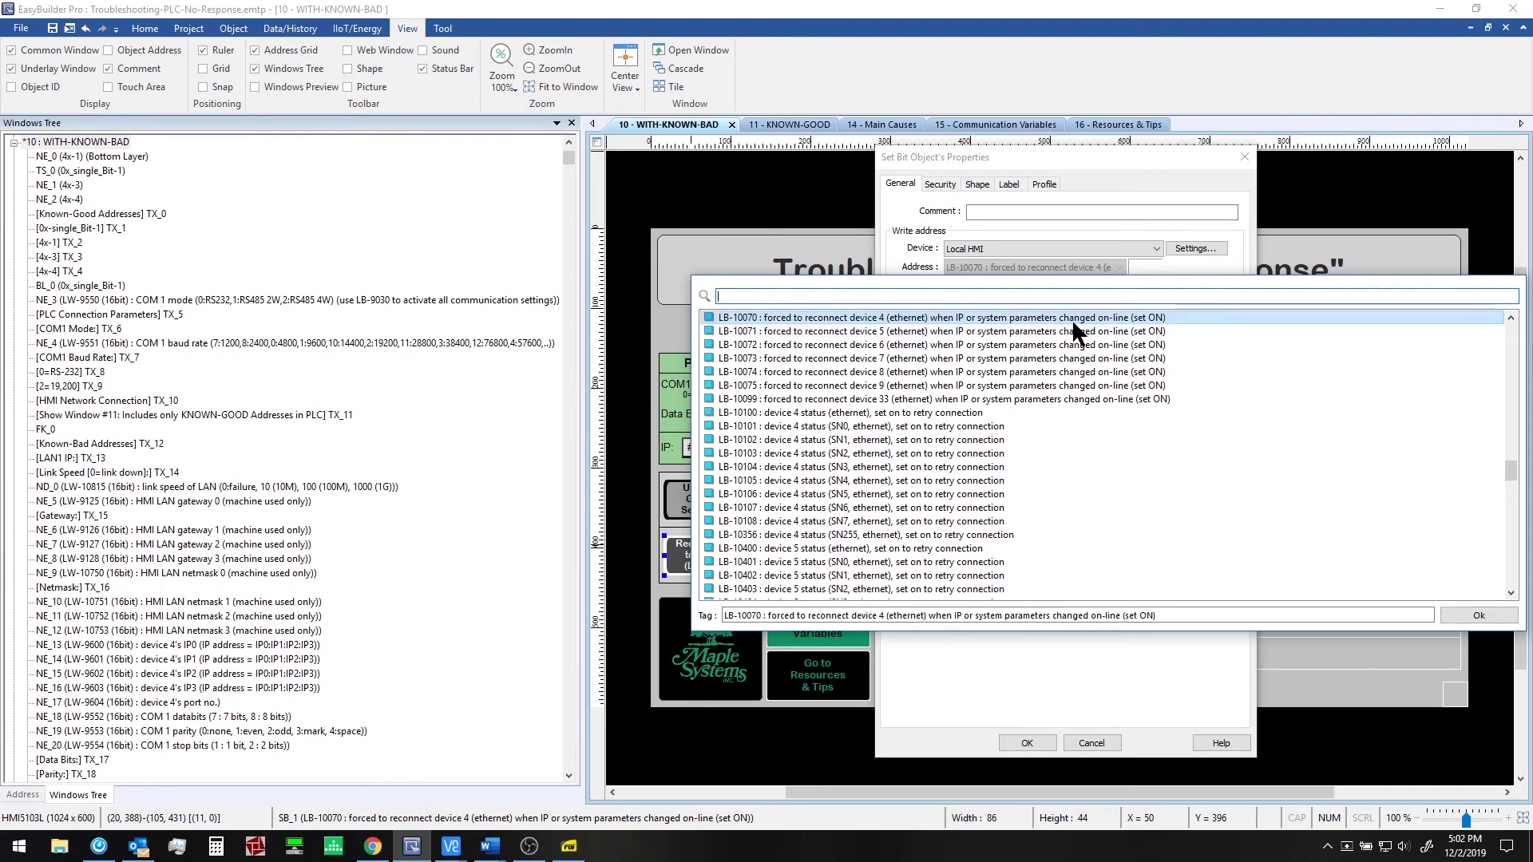
click(897, 197)
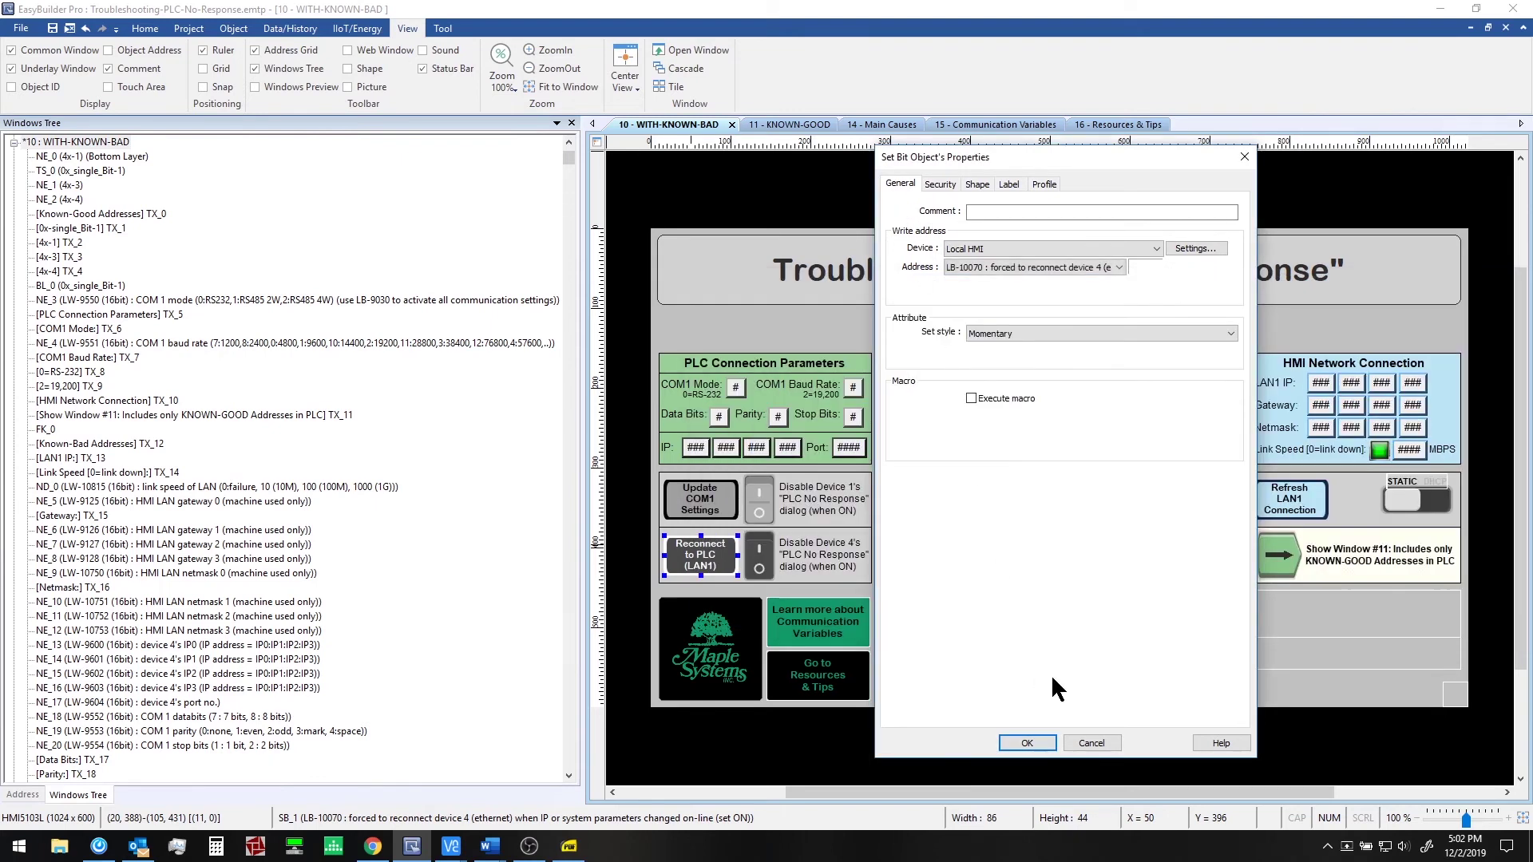
click(1091, 744)
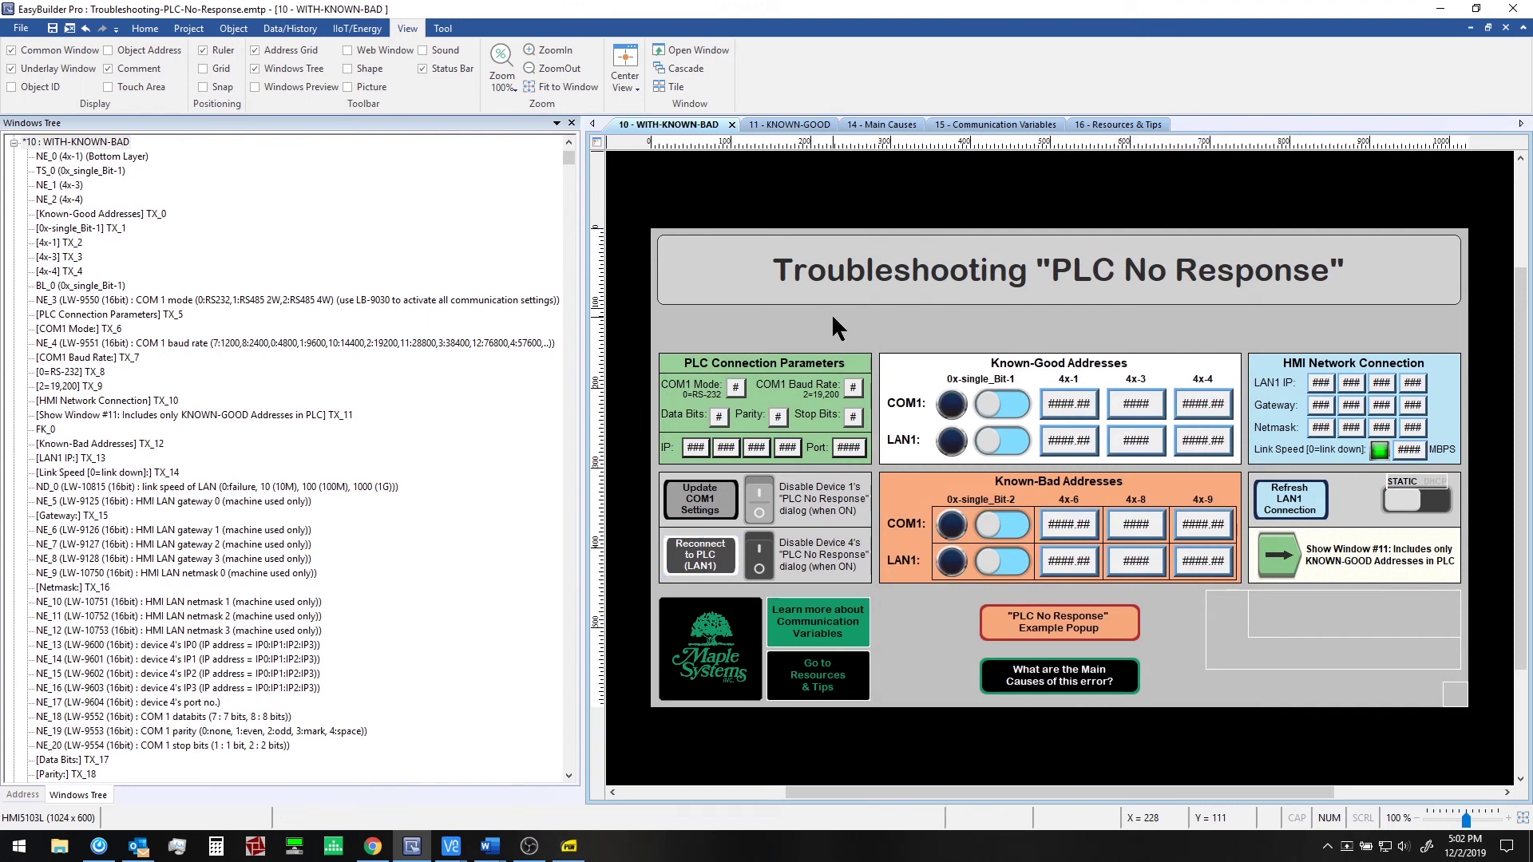
double_click(754, 476)
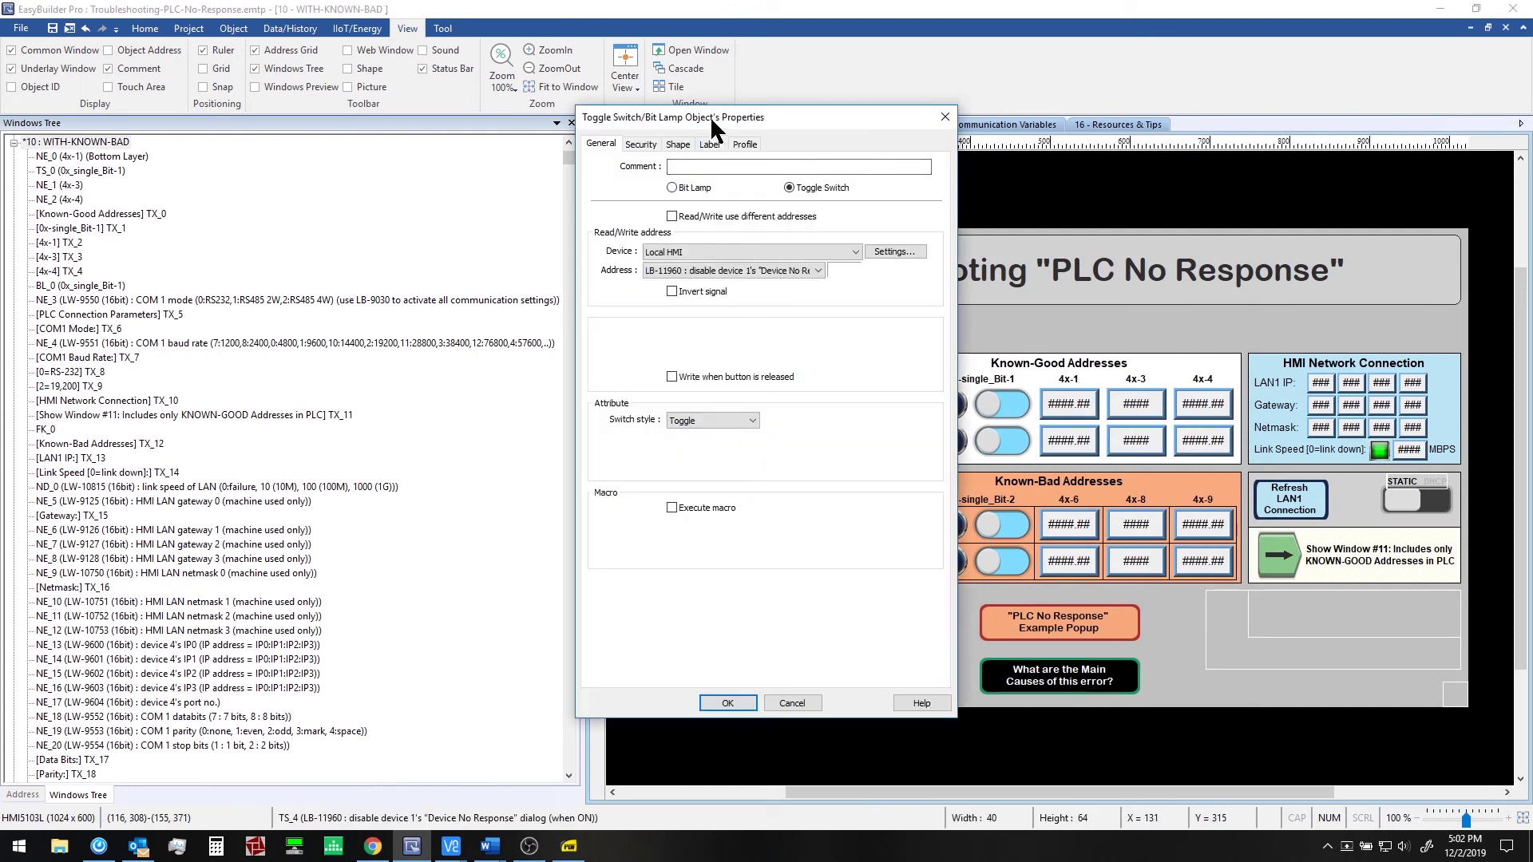
drag(711, 118, 1011, 156)
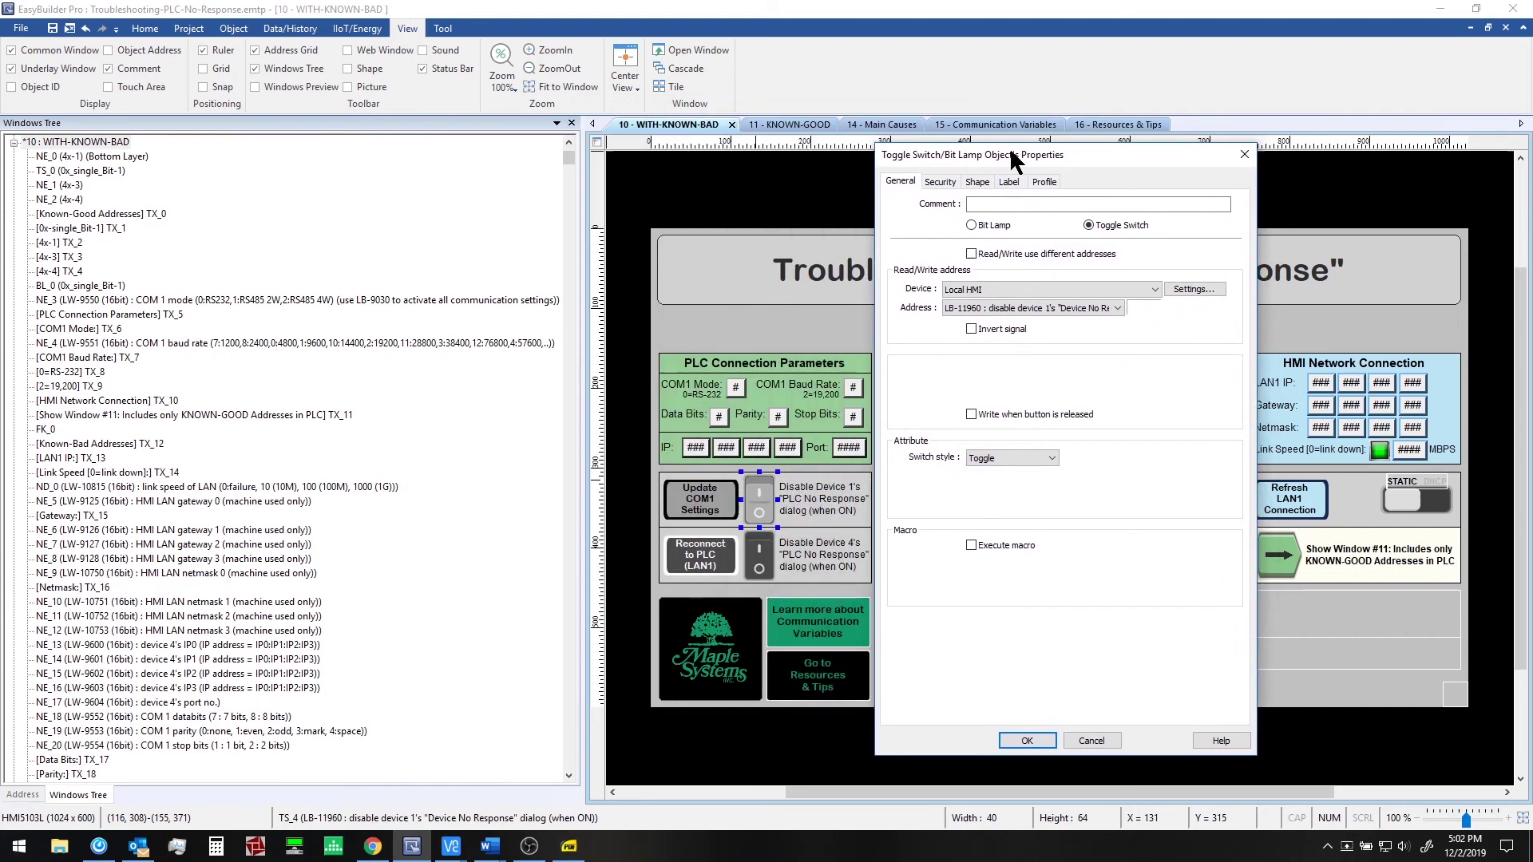
click(1060, 308)
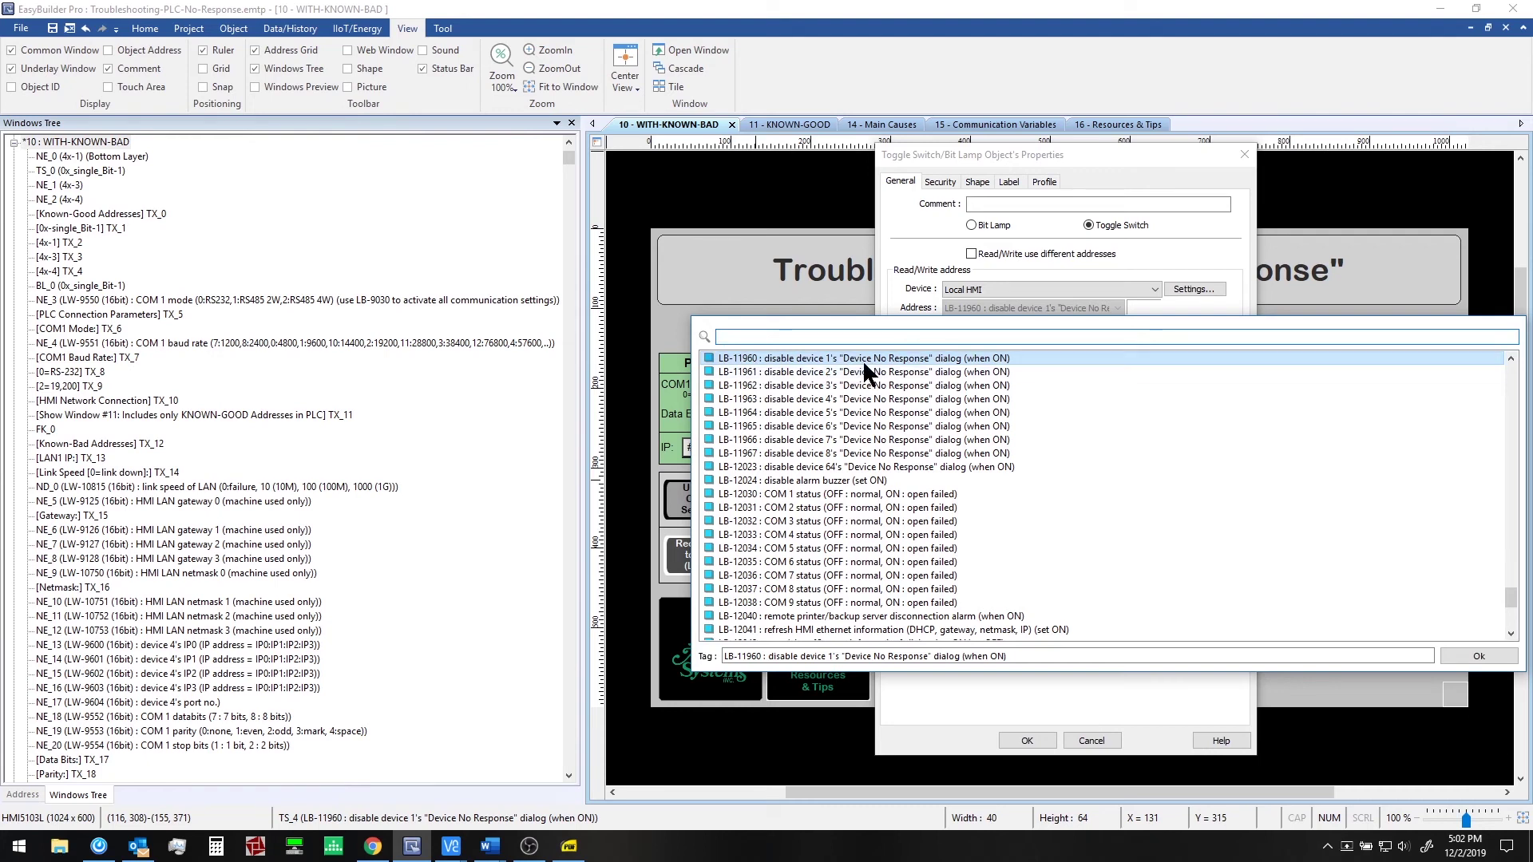
click(878, 243)
click(1092, 740)
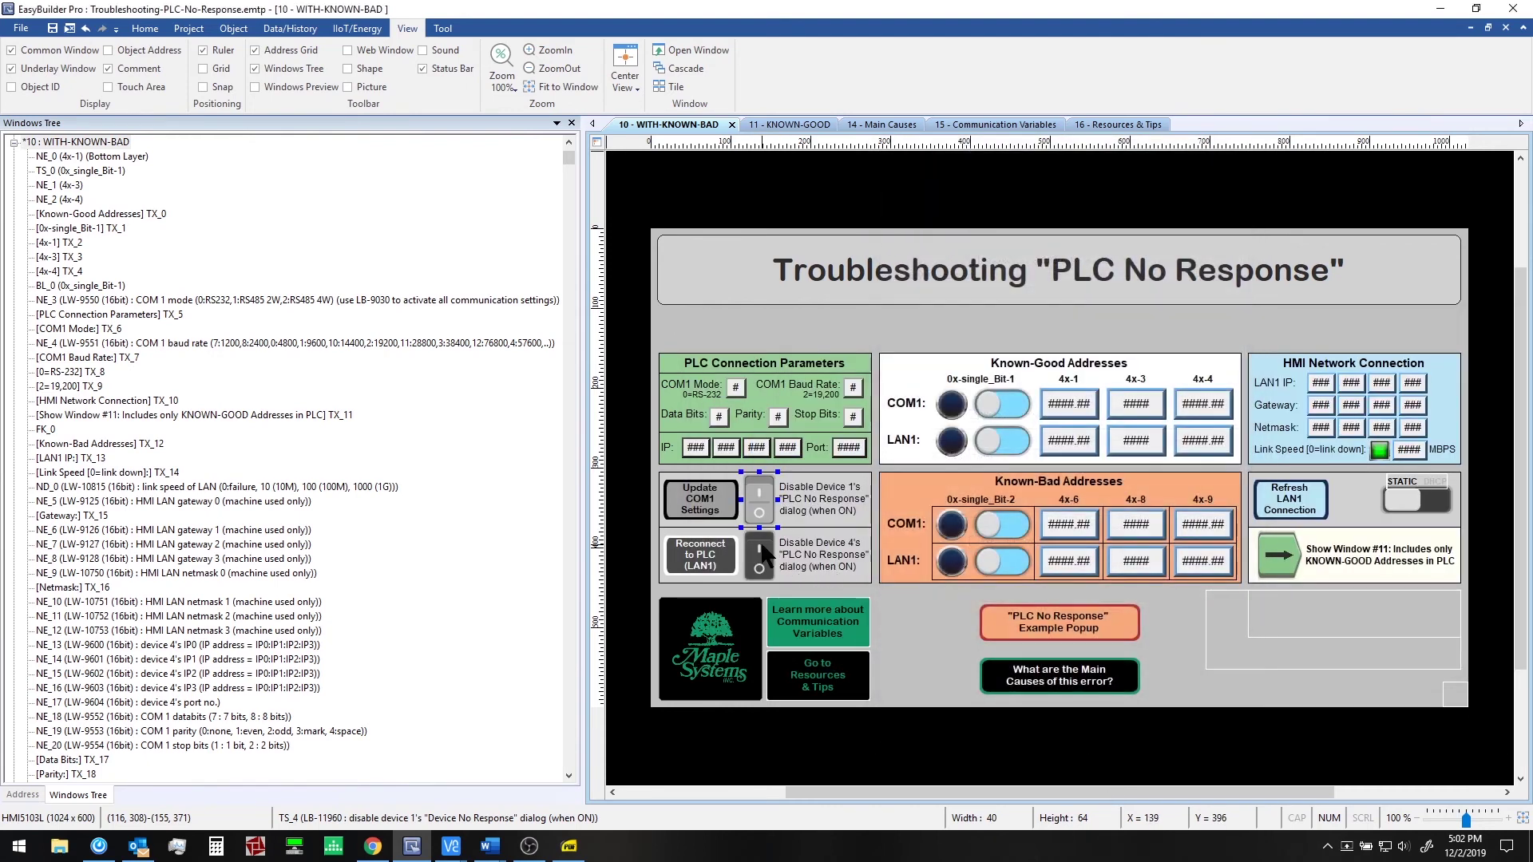
double_click(760, 554)
click(716, 266)
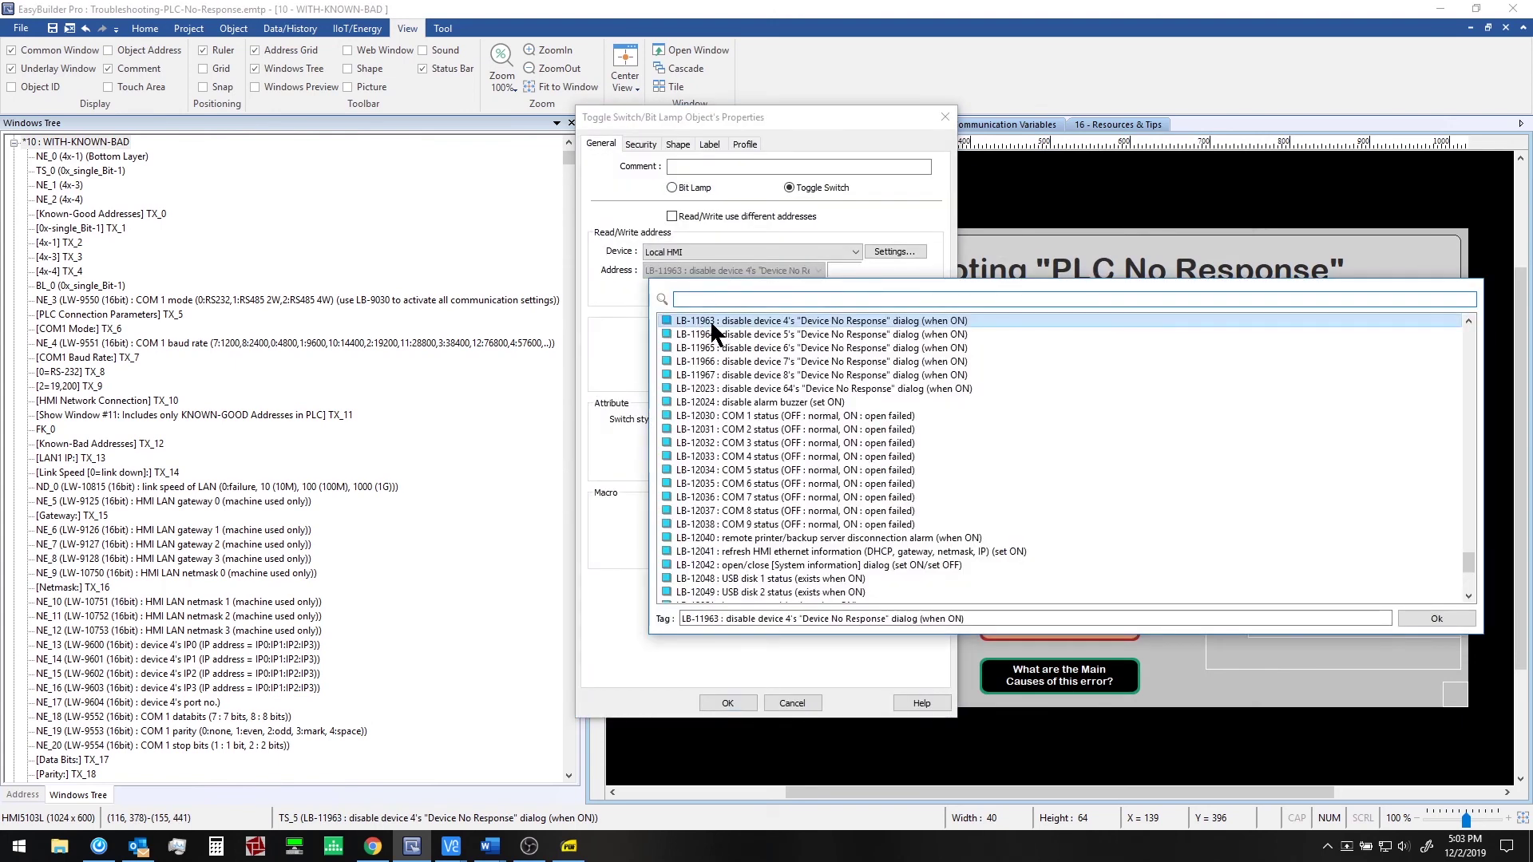
click(614, 289)
click(793, 703)
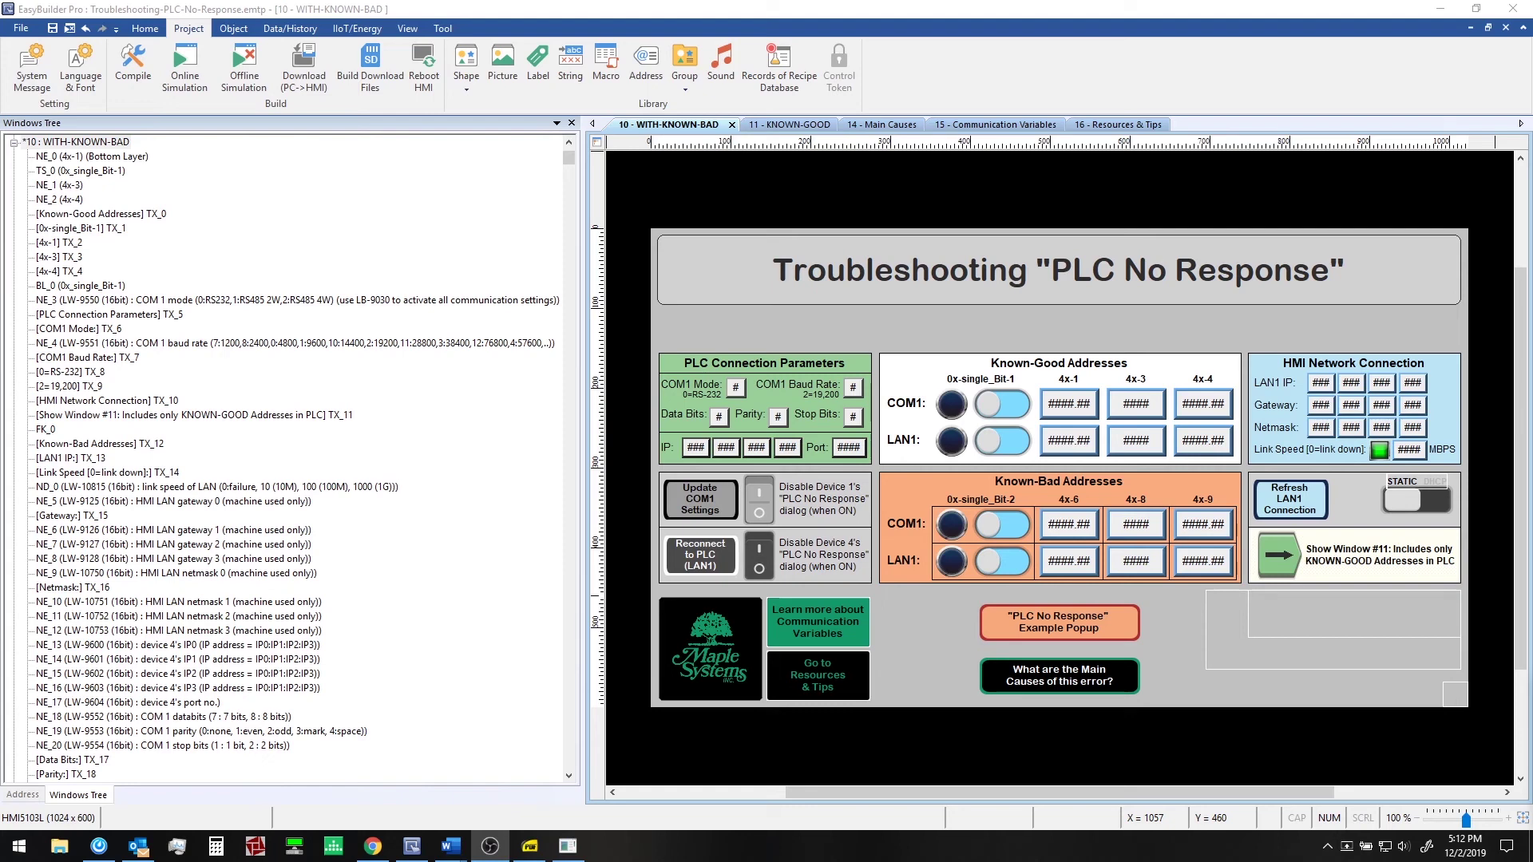
Step: Open System Parameters and the MODBUS RTU device's settings
click(145, 28)
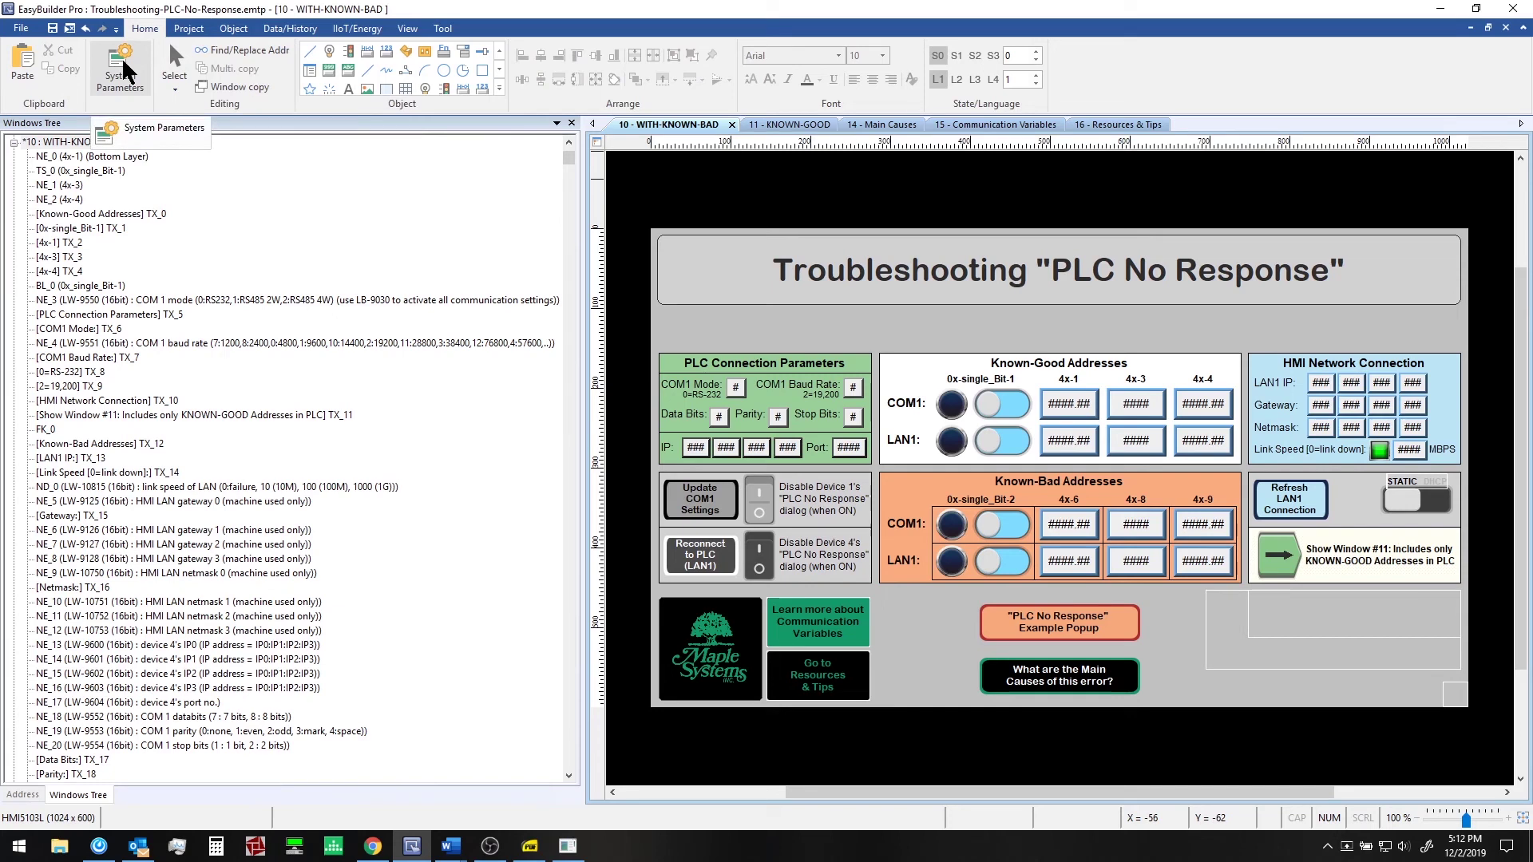
click(119, 70)
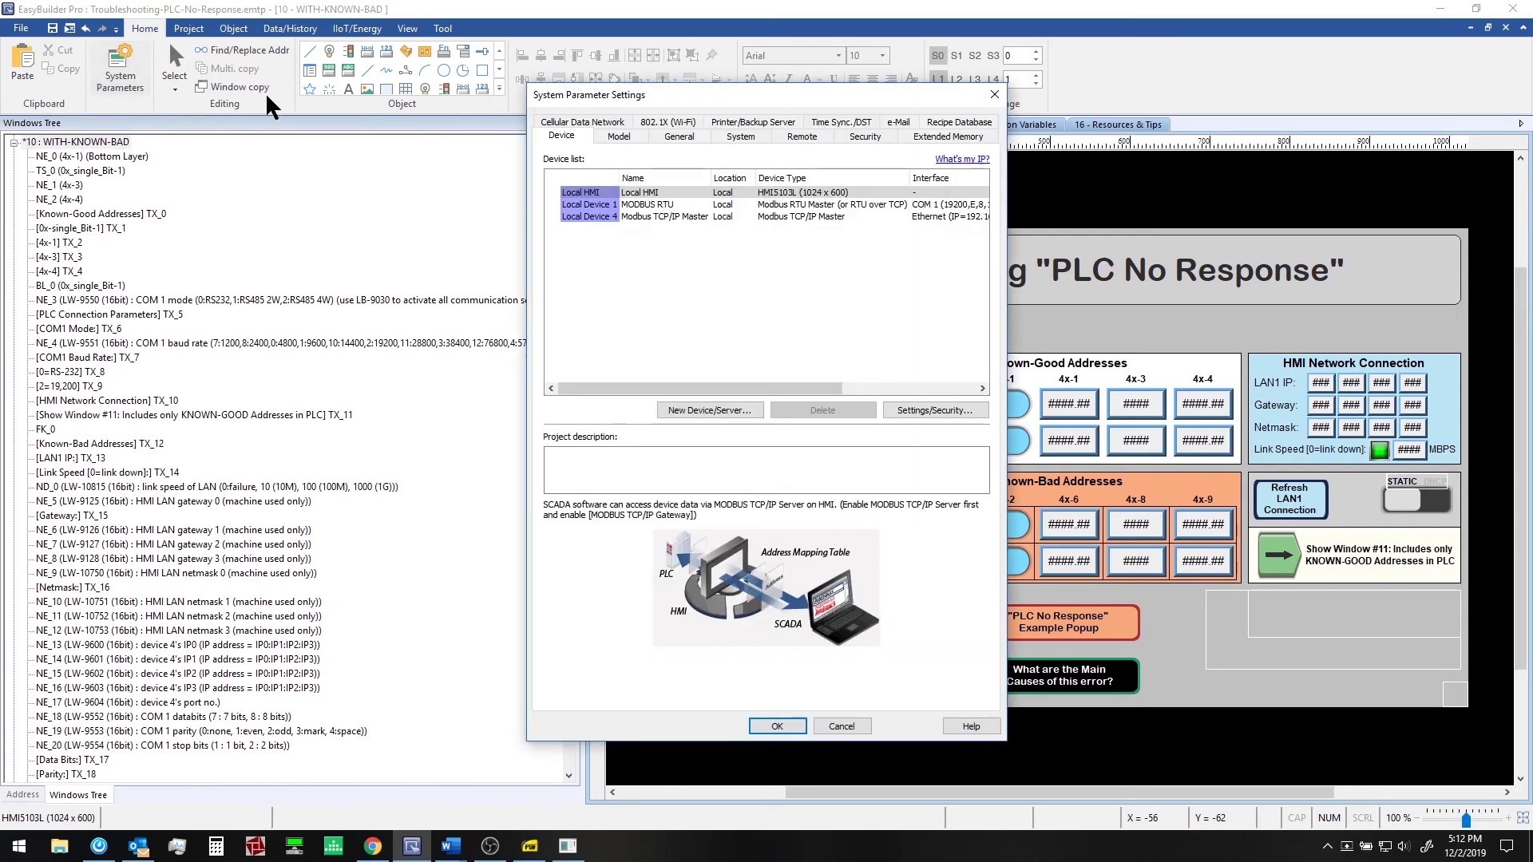
click(661, 204)
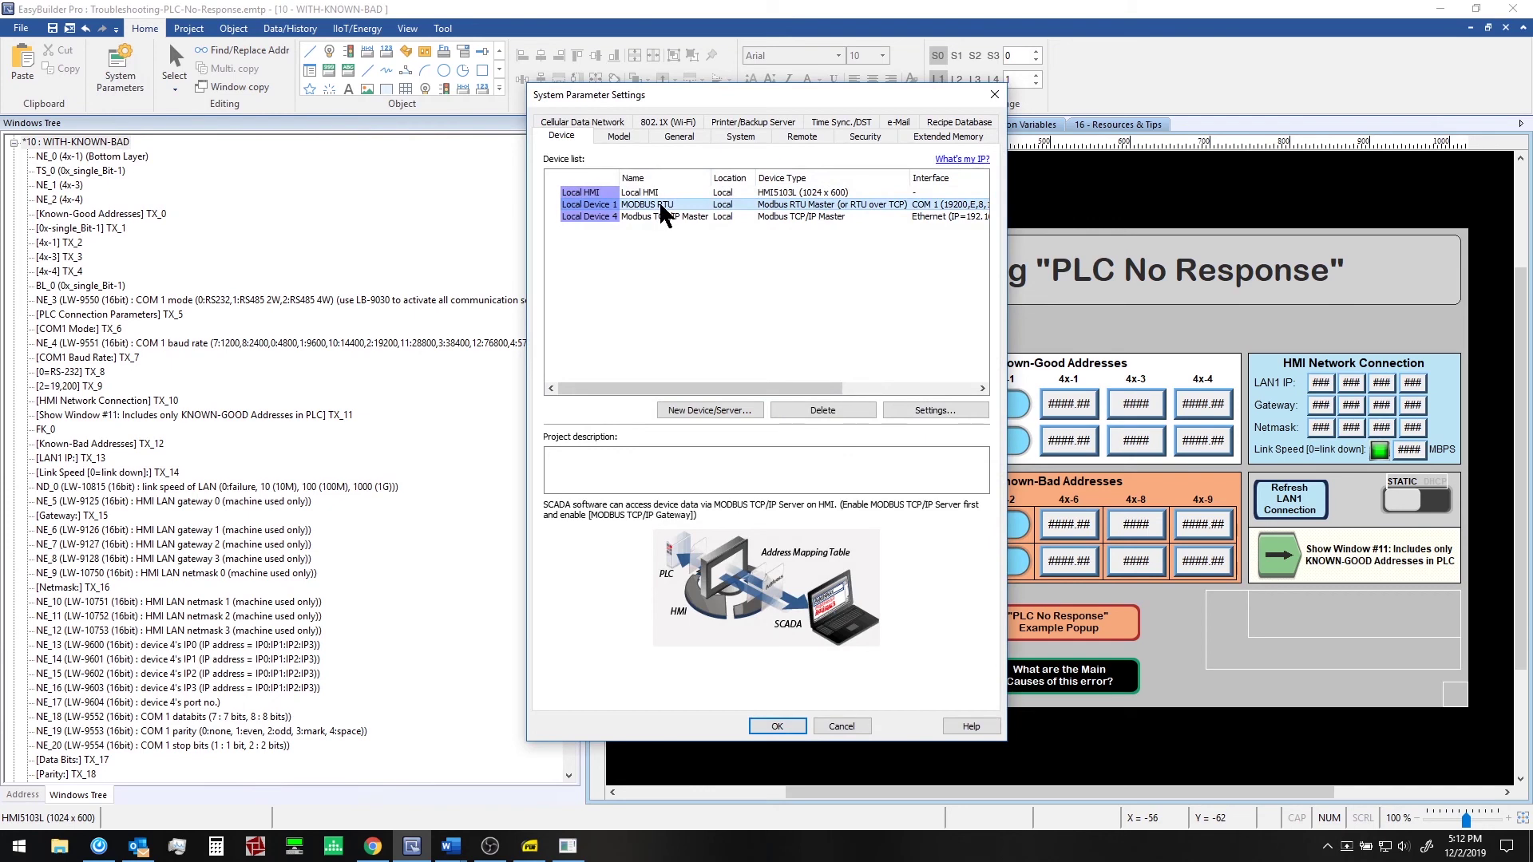
double_click(660, 206)
Step: Open its COM Port Settings, keep the timeout at 3.0 s and select the 10 ms turnaround delay
click(919, 437)
drag(782, 305, 830, 371)
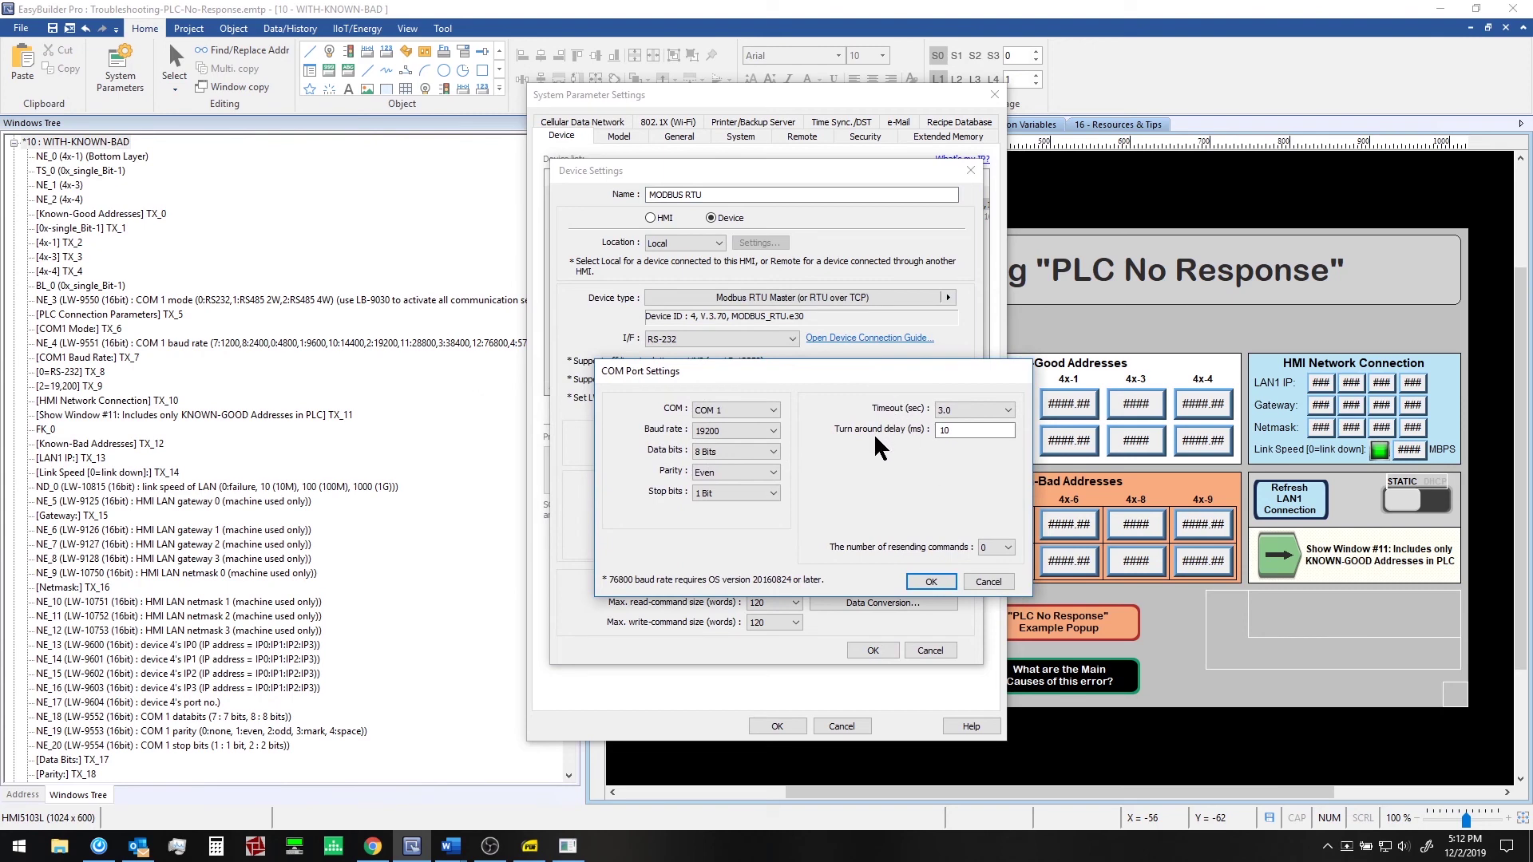
click(1007, 410)
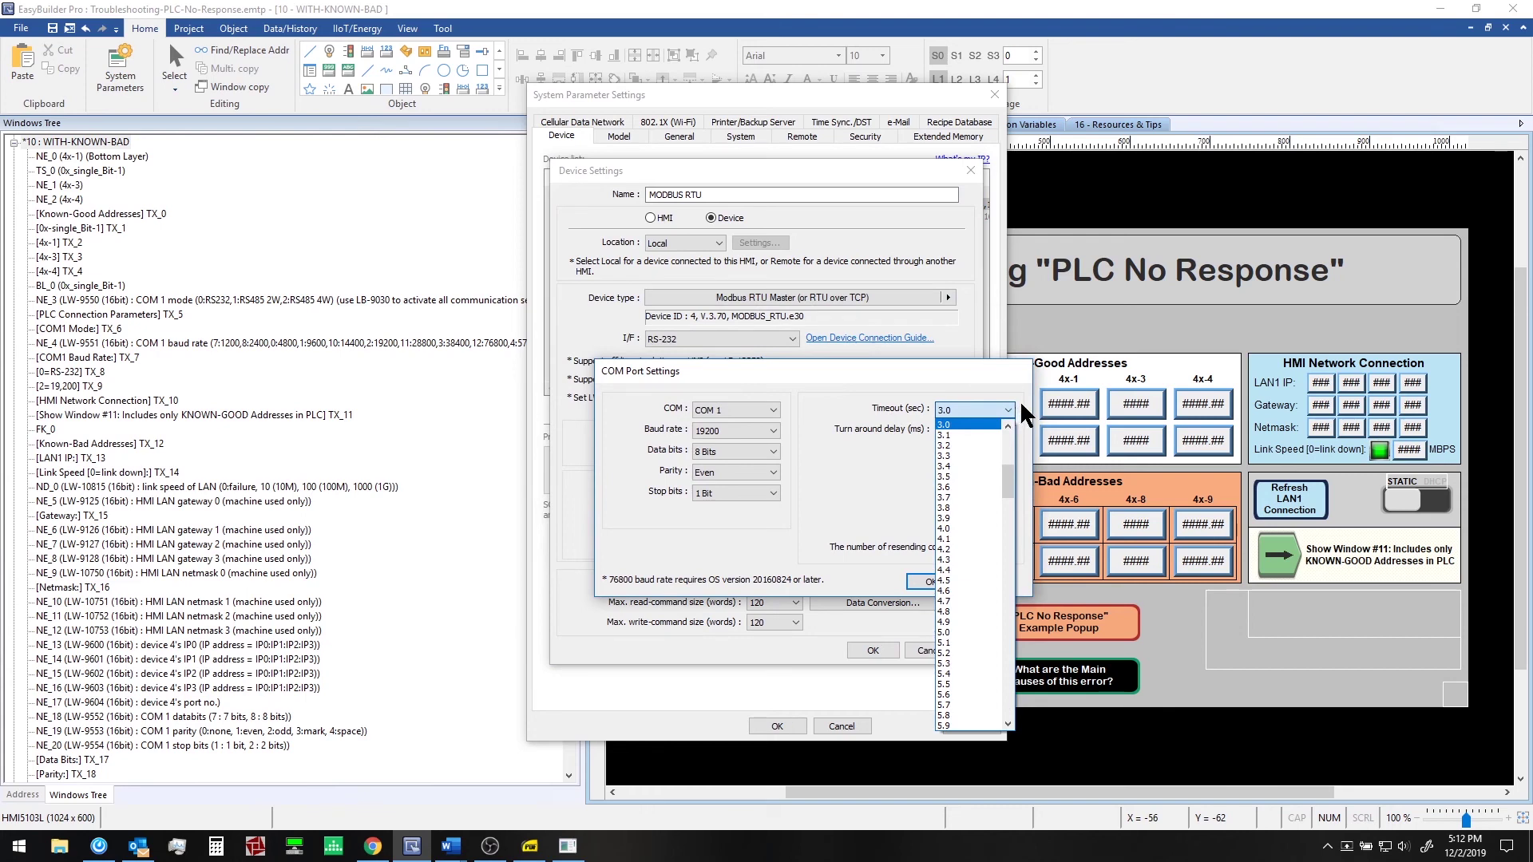
click(1025, 416)
double_click(962, 431)
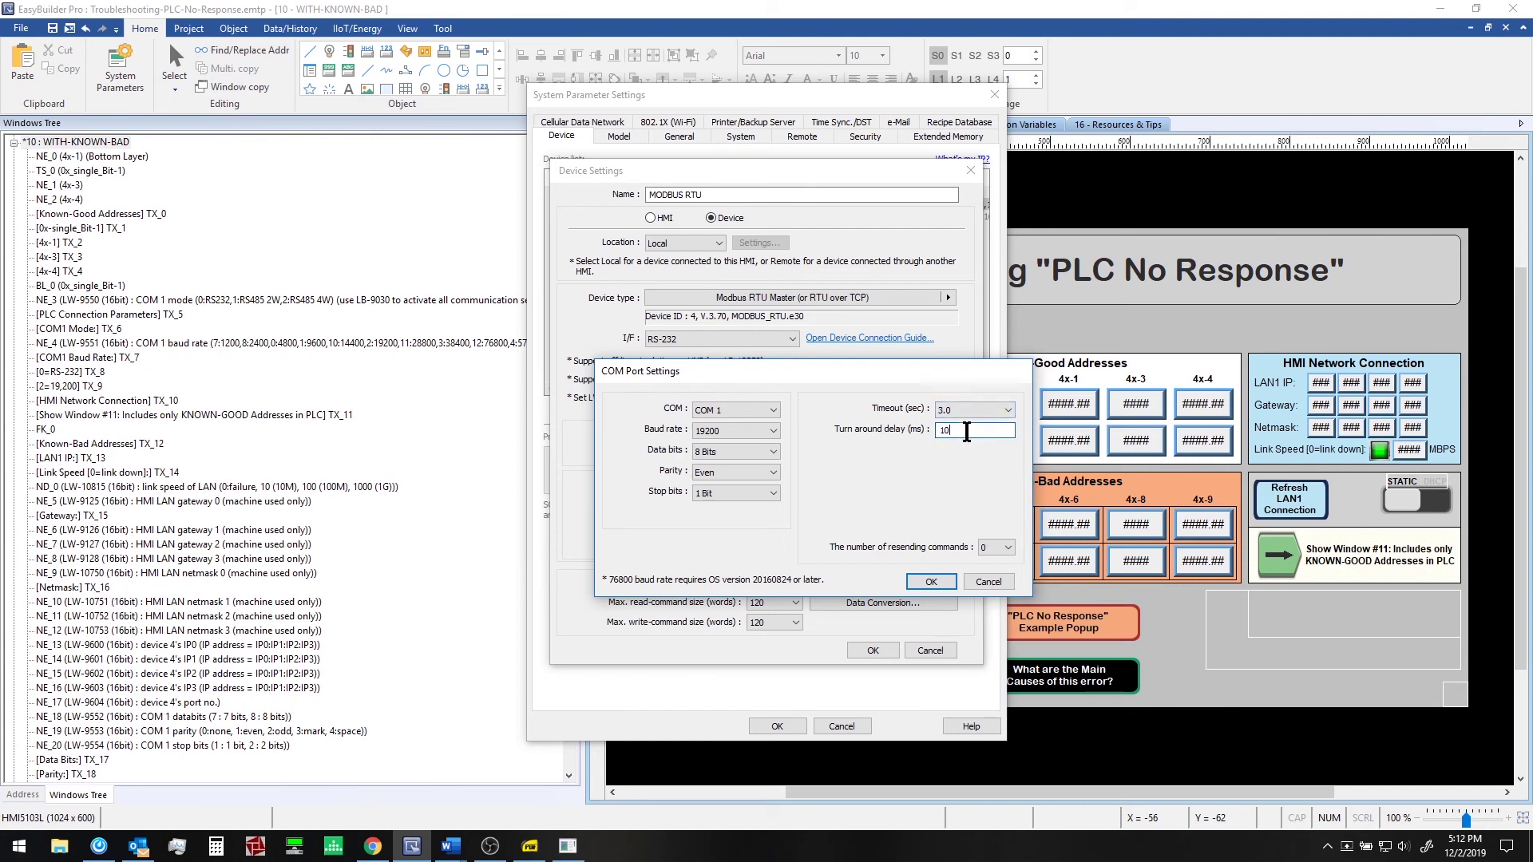
Step: Review the COM Port Settings: 3.0 s timeout, 10 ms turnaround delay, 0 resending commands
click(958, 431)
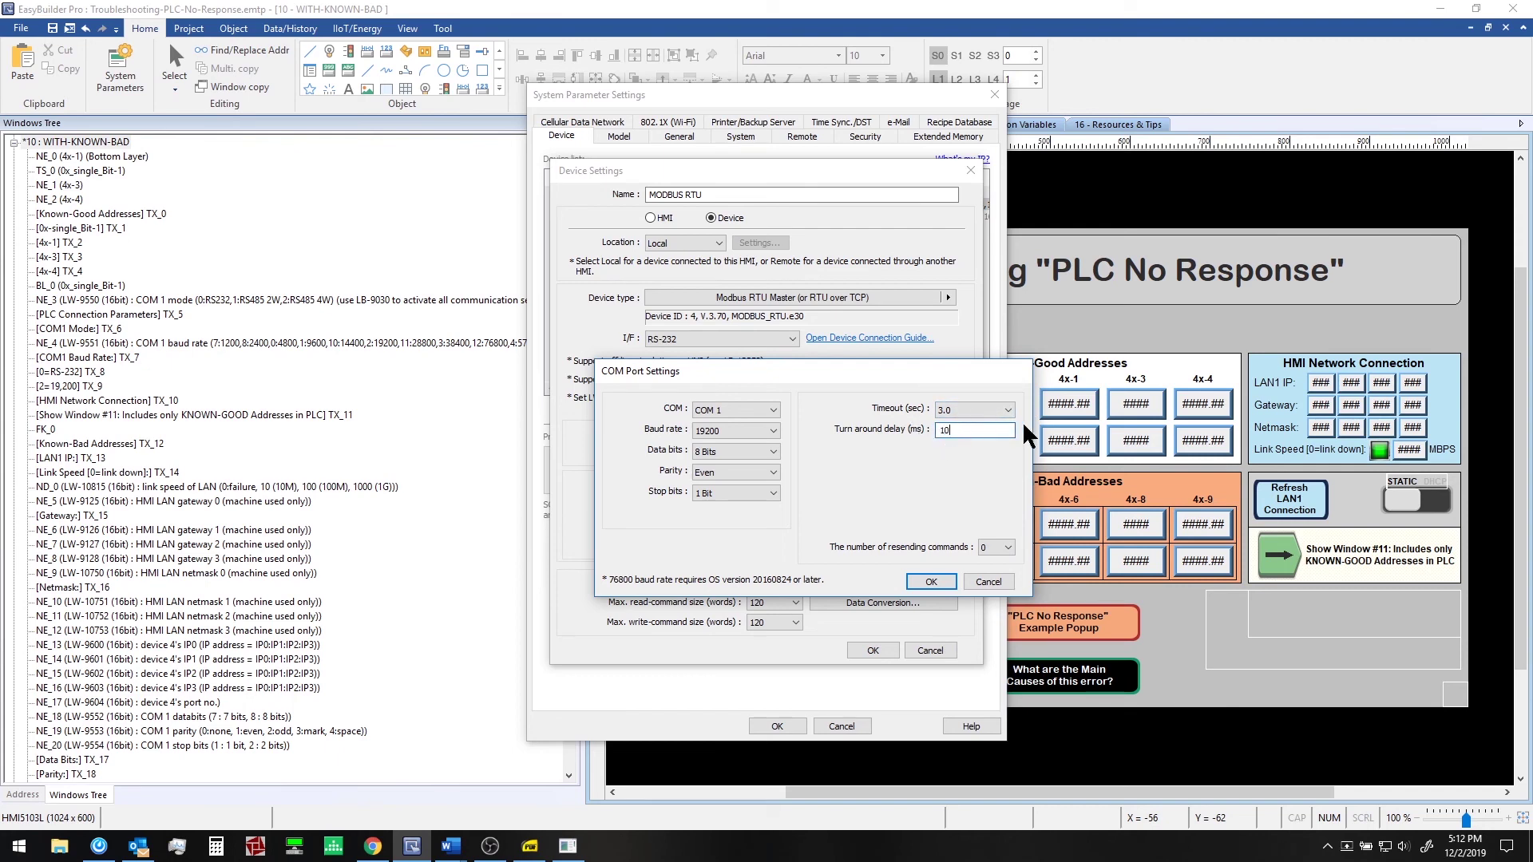